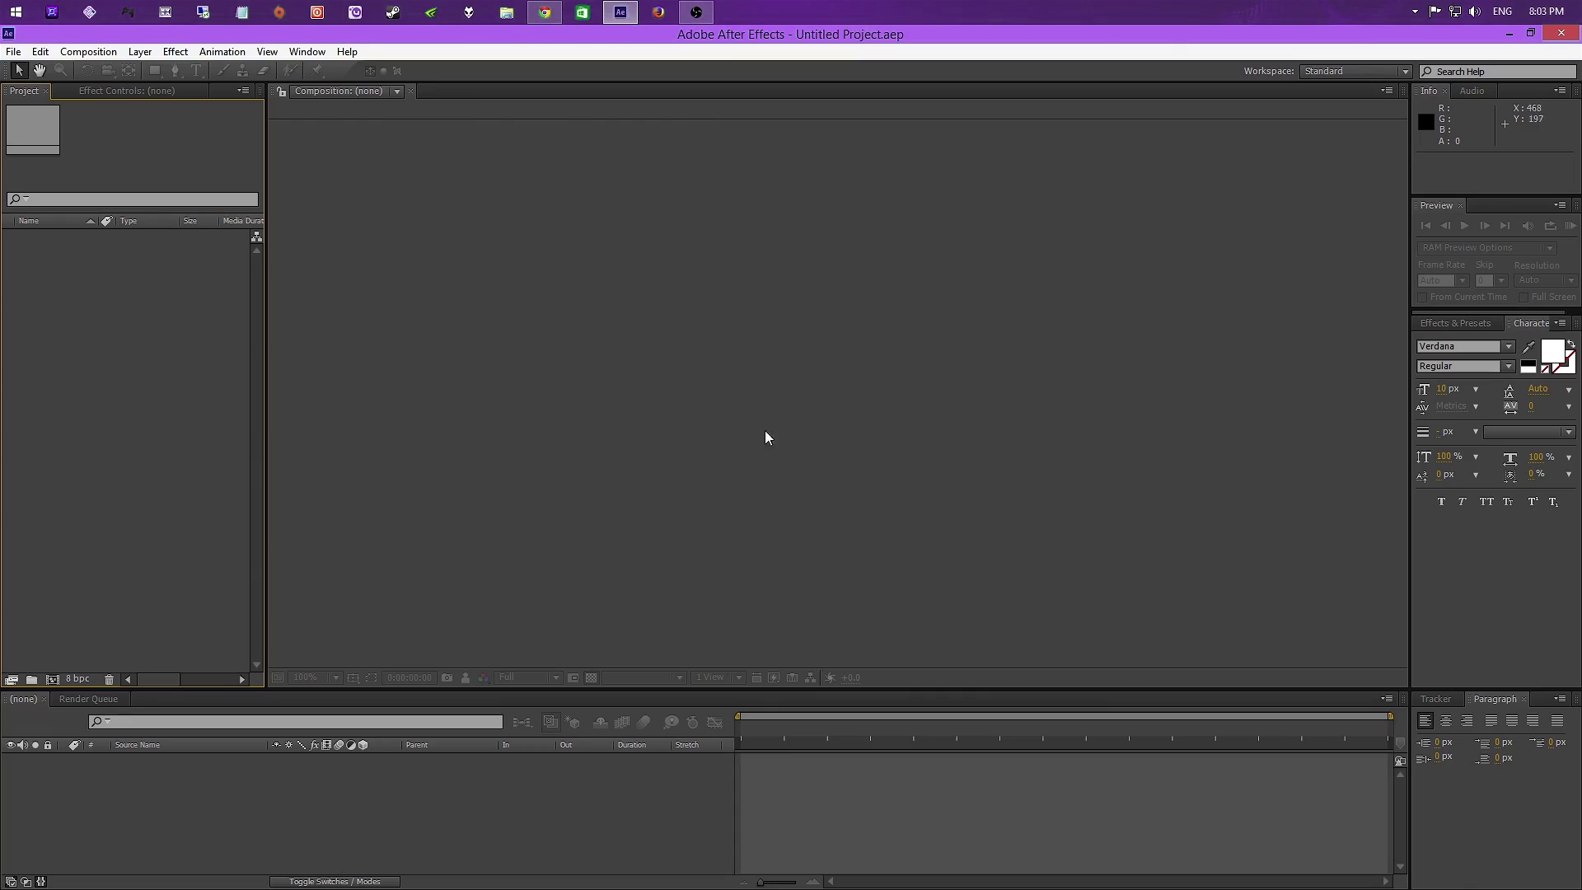
Step: Open Project Settings from the 8 bpc indicator and keep footage start time at 00:00:00:00
click(78, 680)
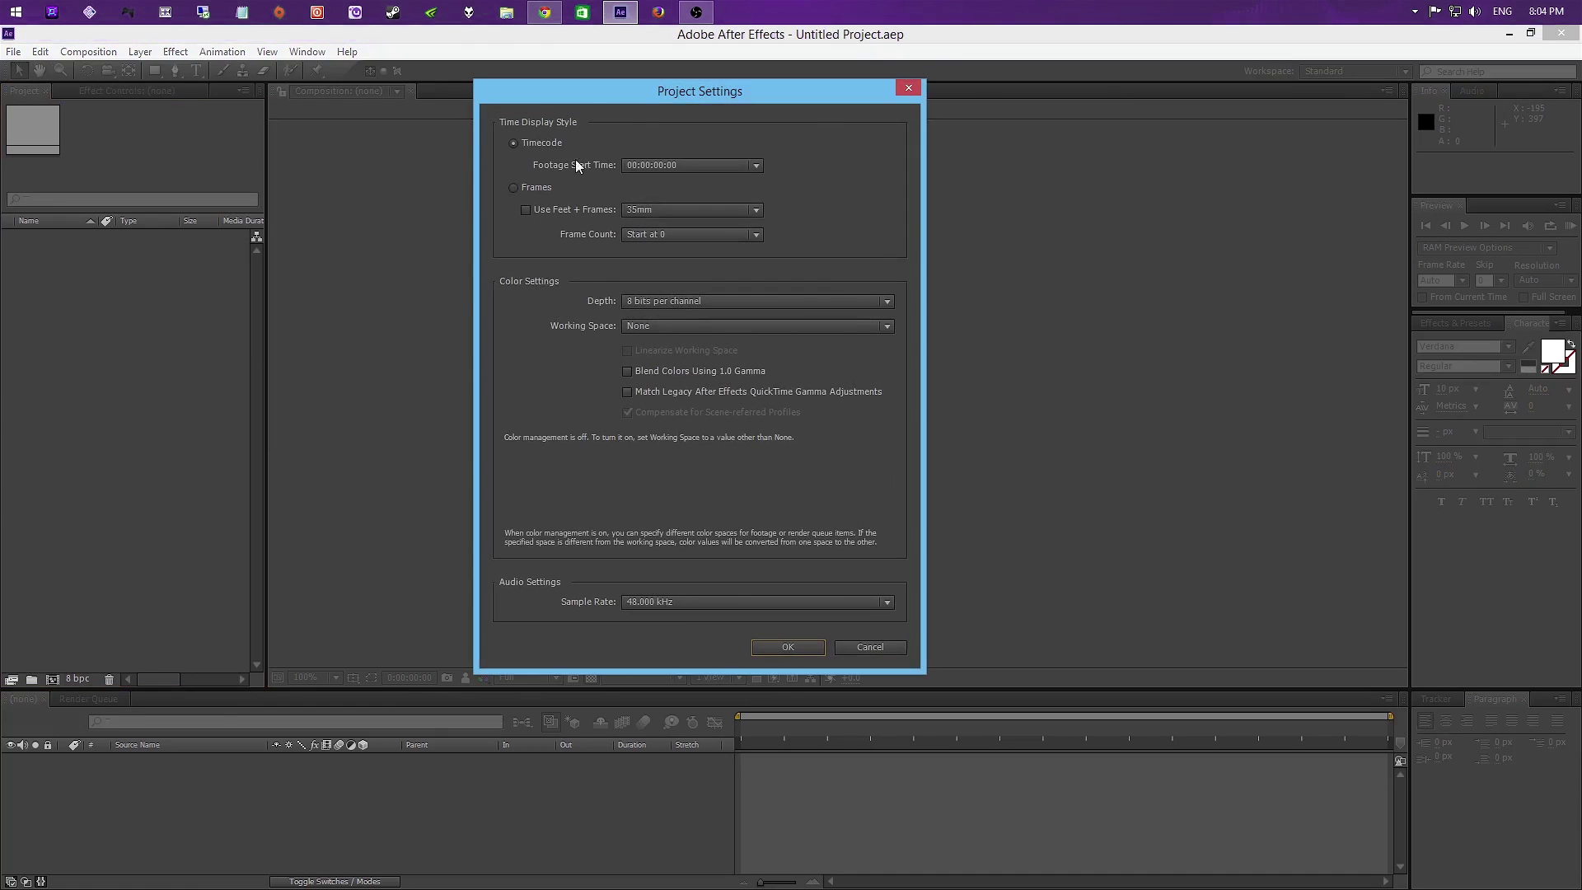
drag(588, 92, 603, 152)
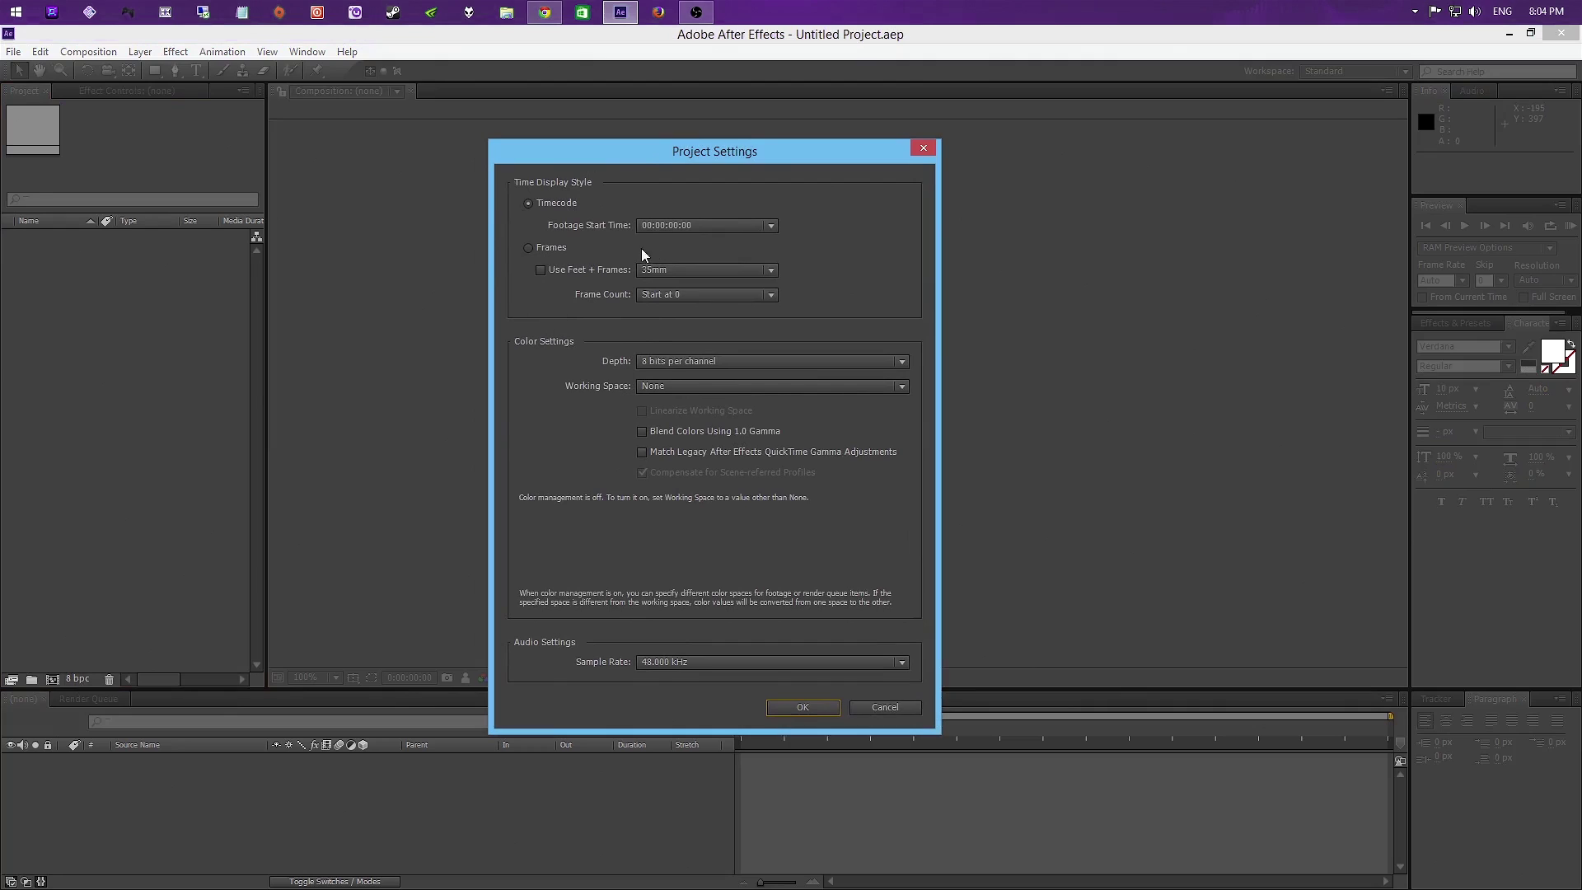
drag(637, 153, 452, 73)
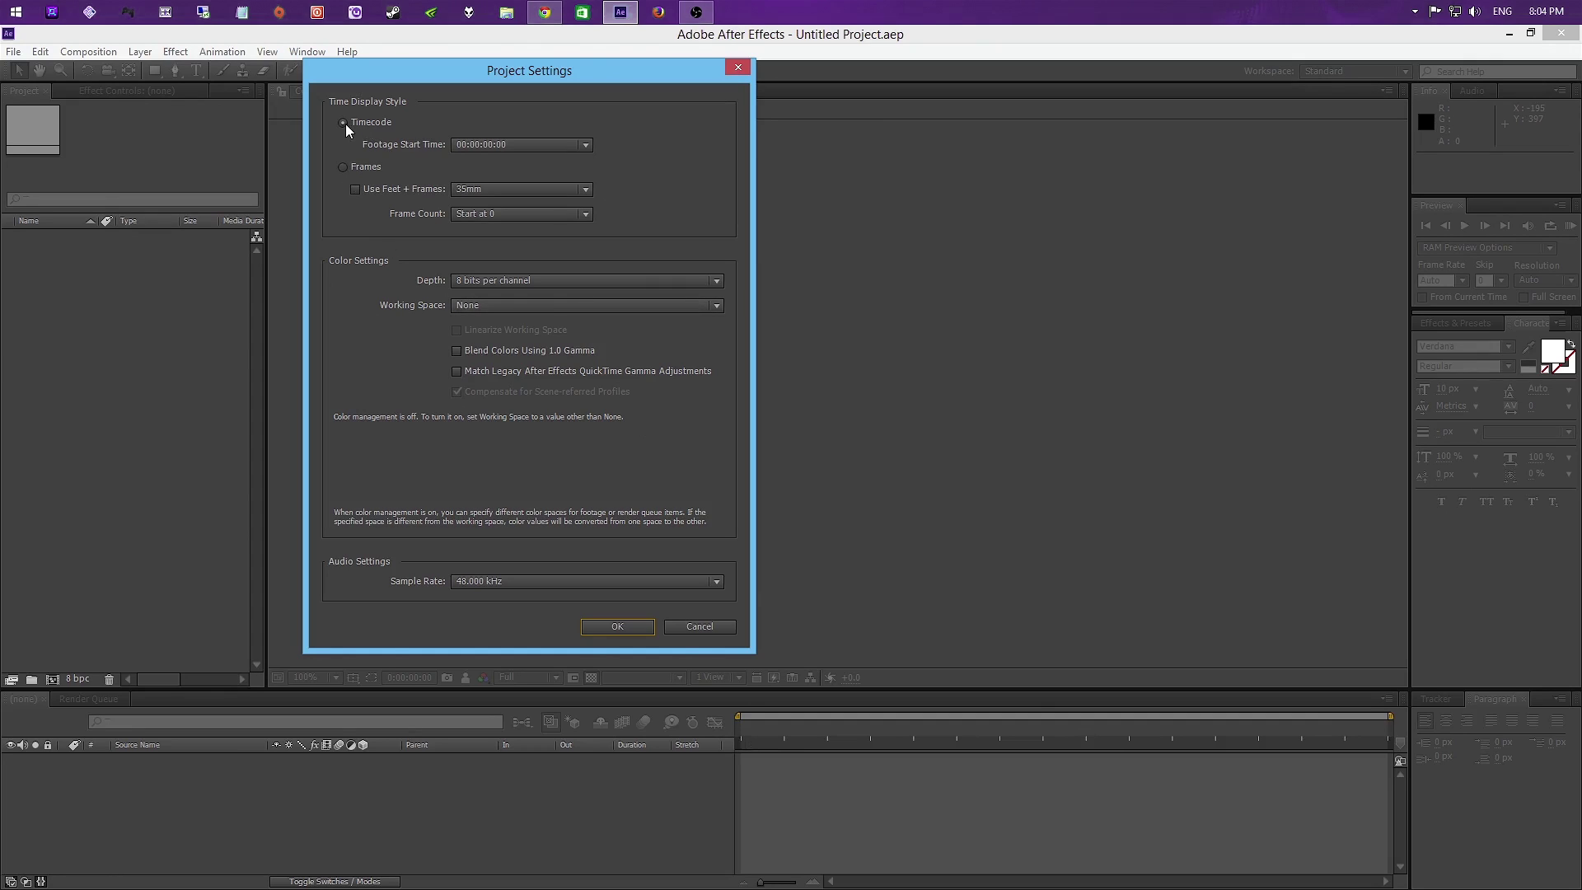
click(507, 141)
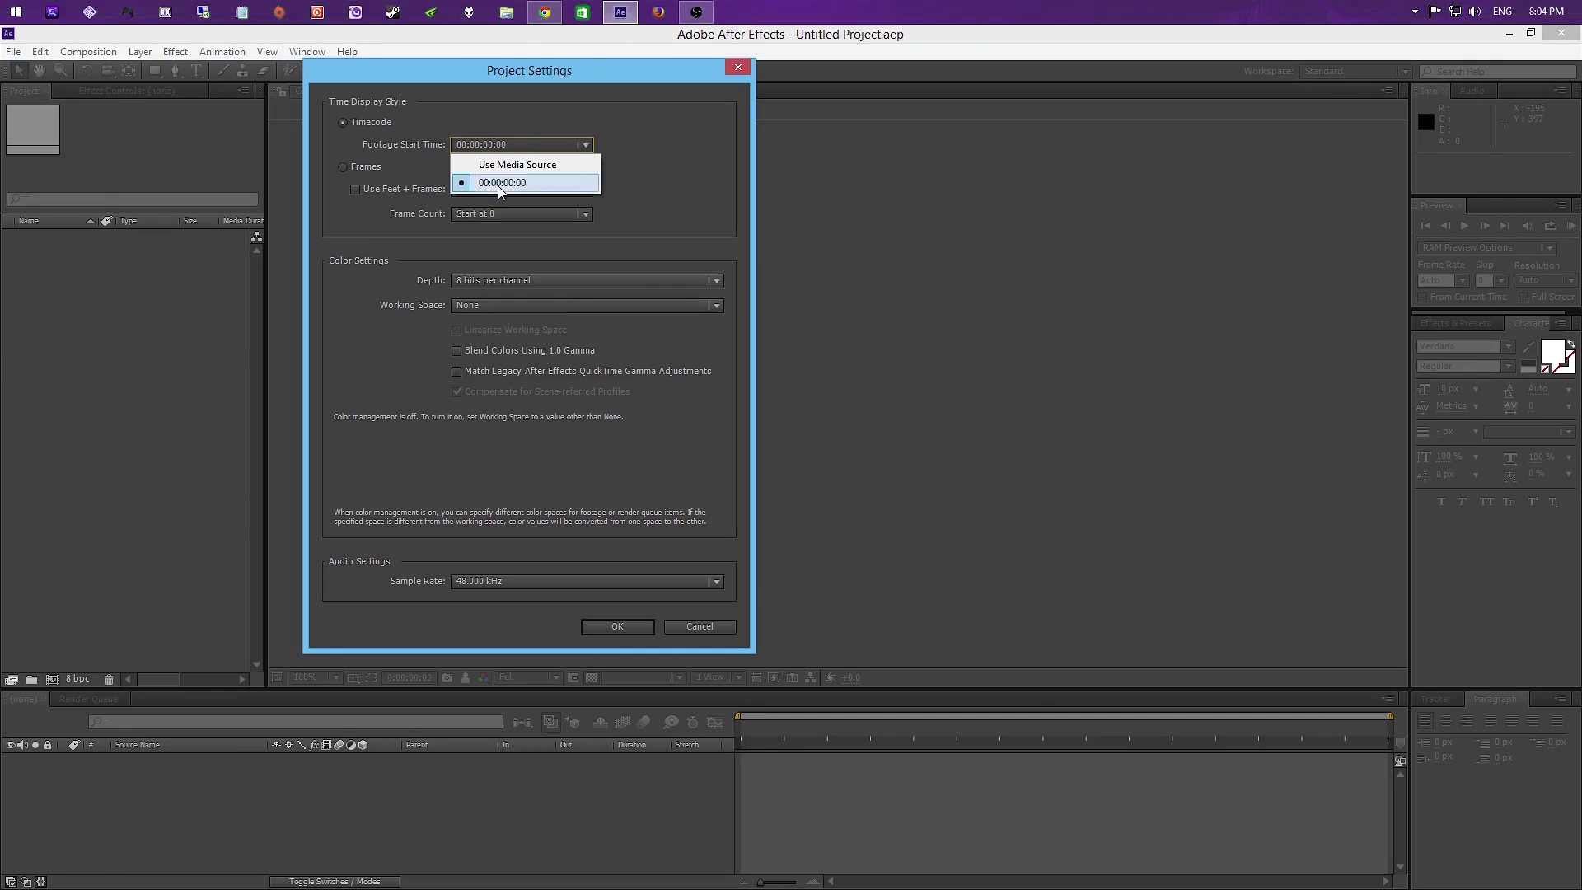
click(493, 183)
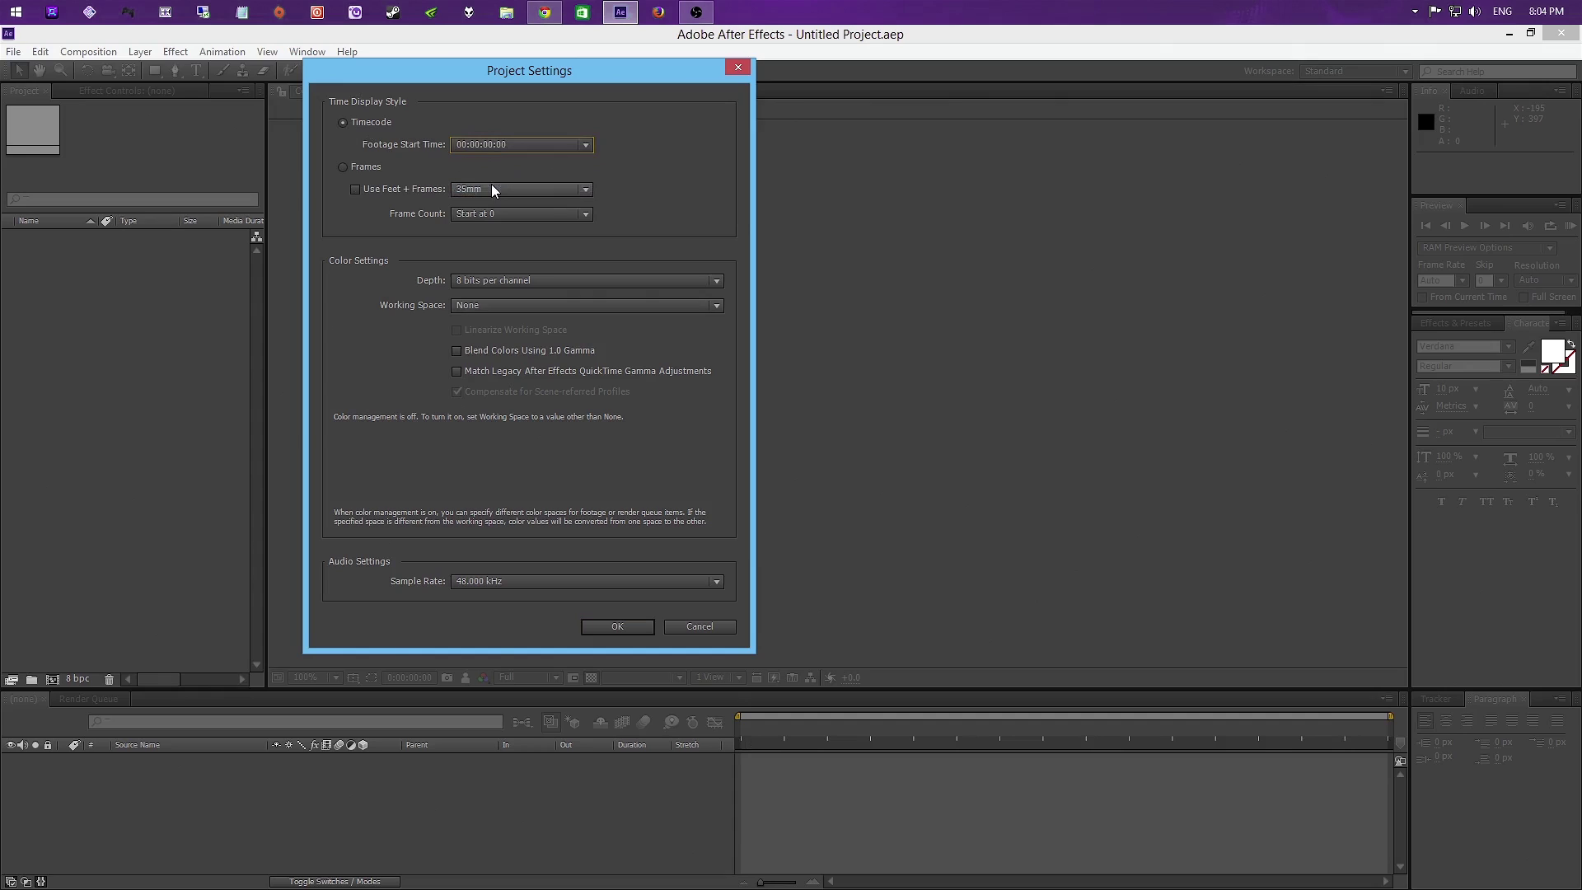
drag(500, 76, 712, 153)
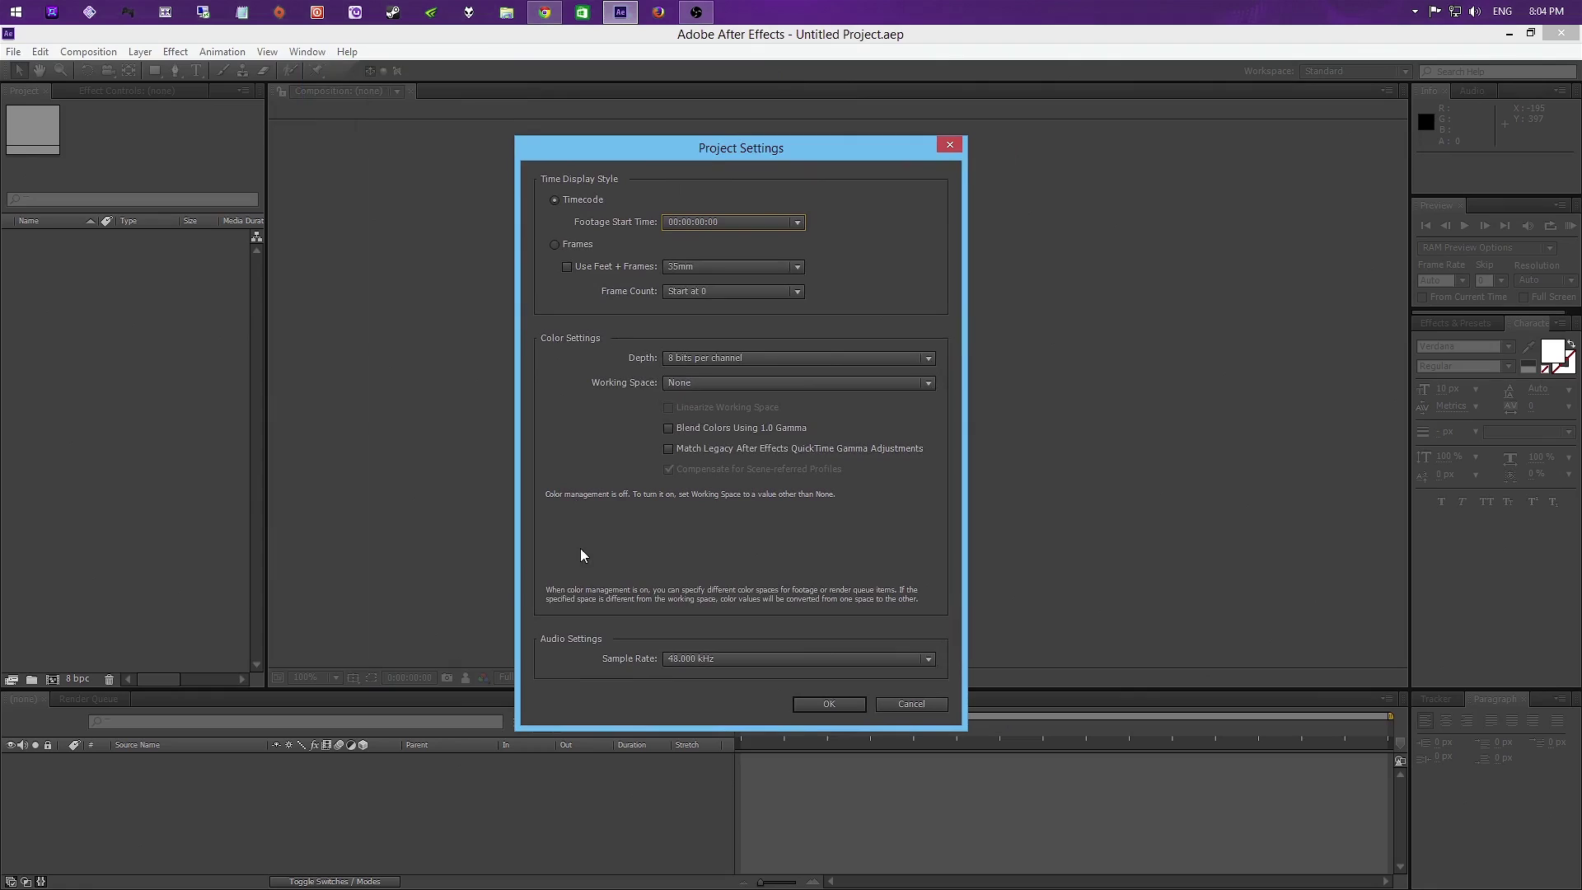
Step: Set depth to 32 bits per channel (float) and working space to HDTV (Rec. 709), linearized
click(711, 361)
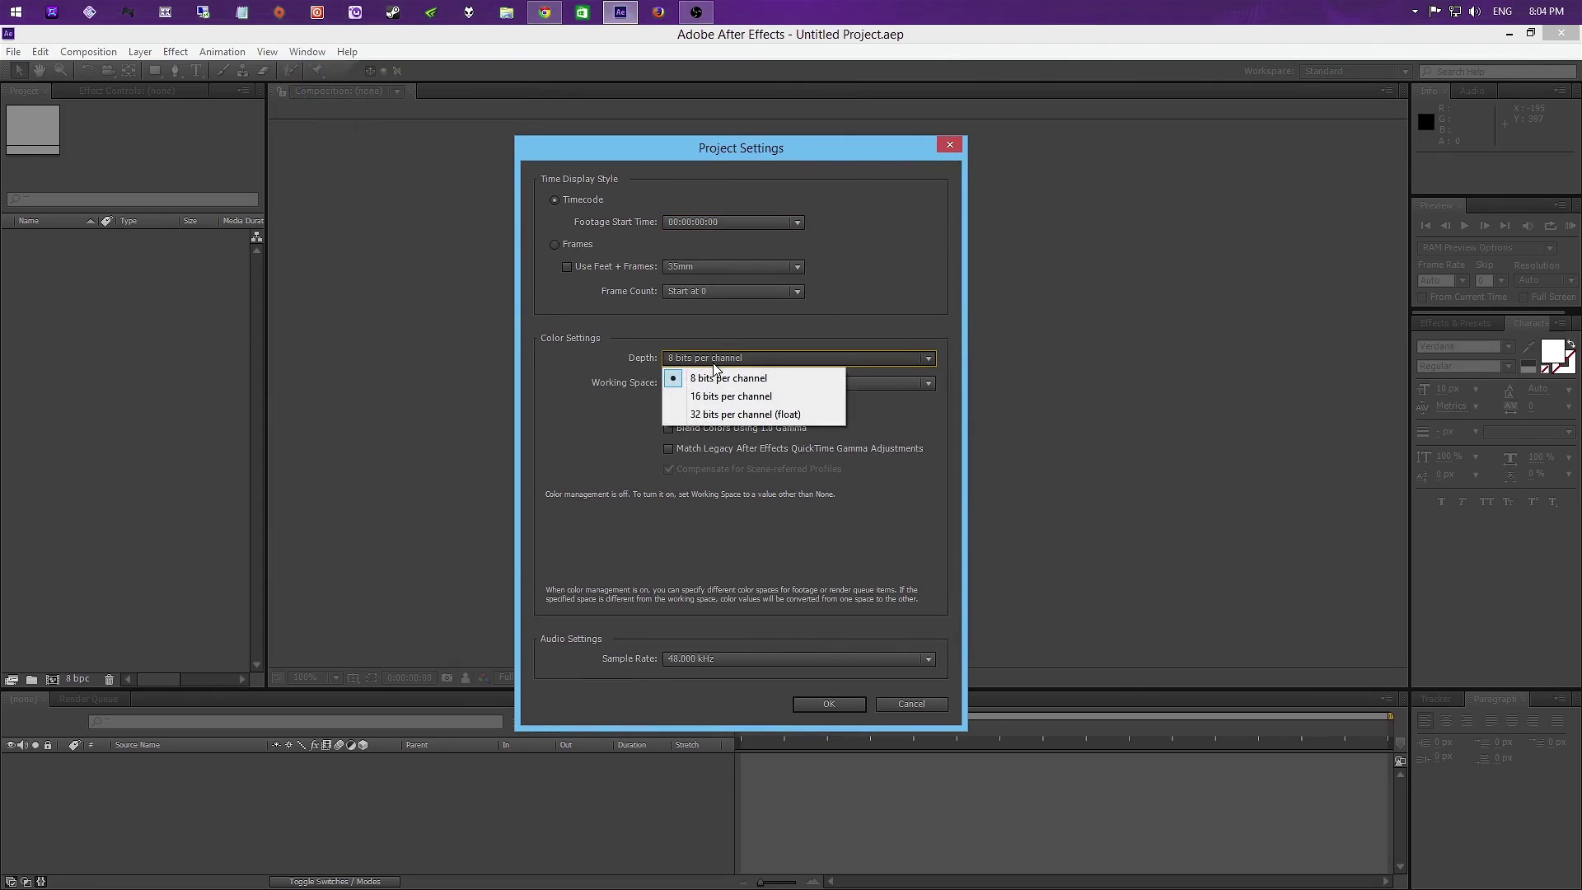
click(715, 414)
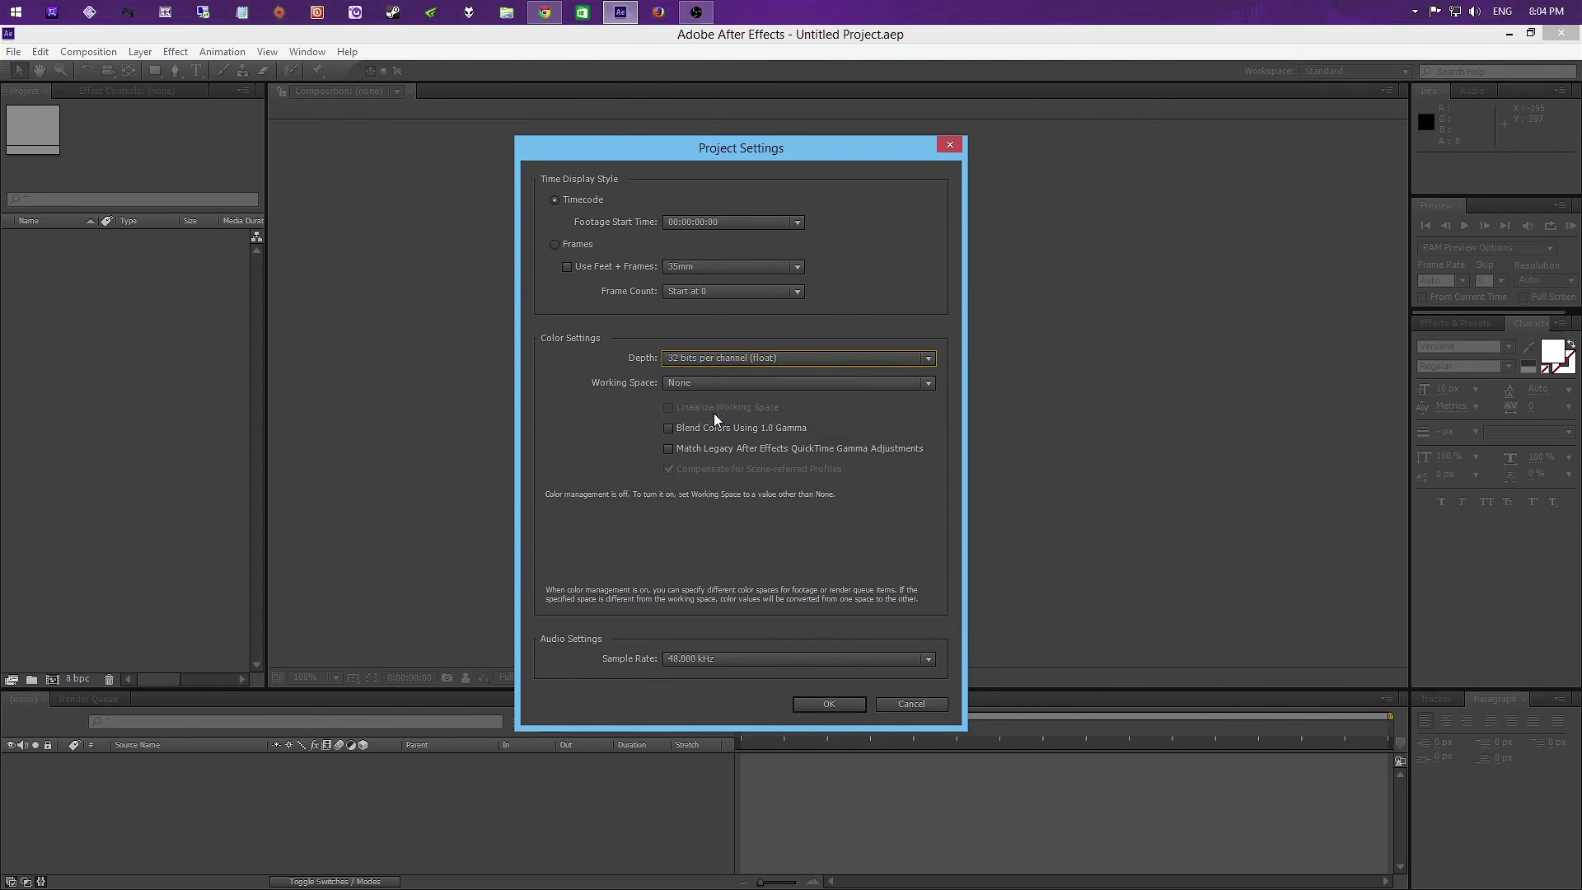
click(699, 382)
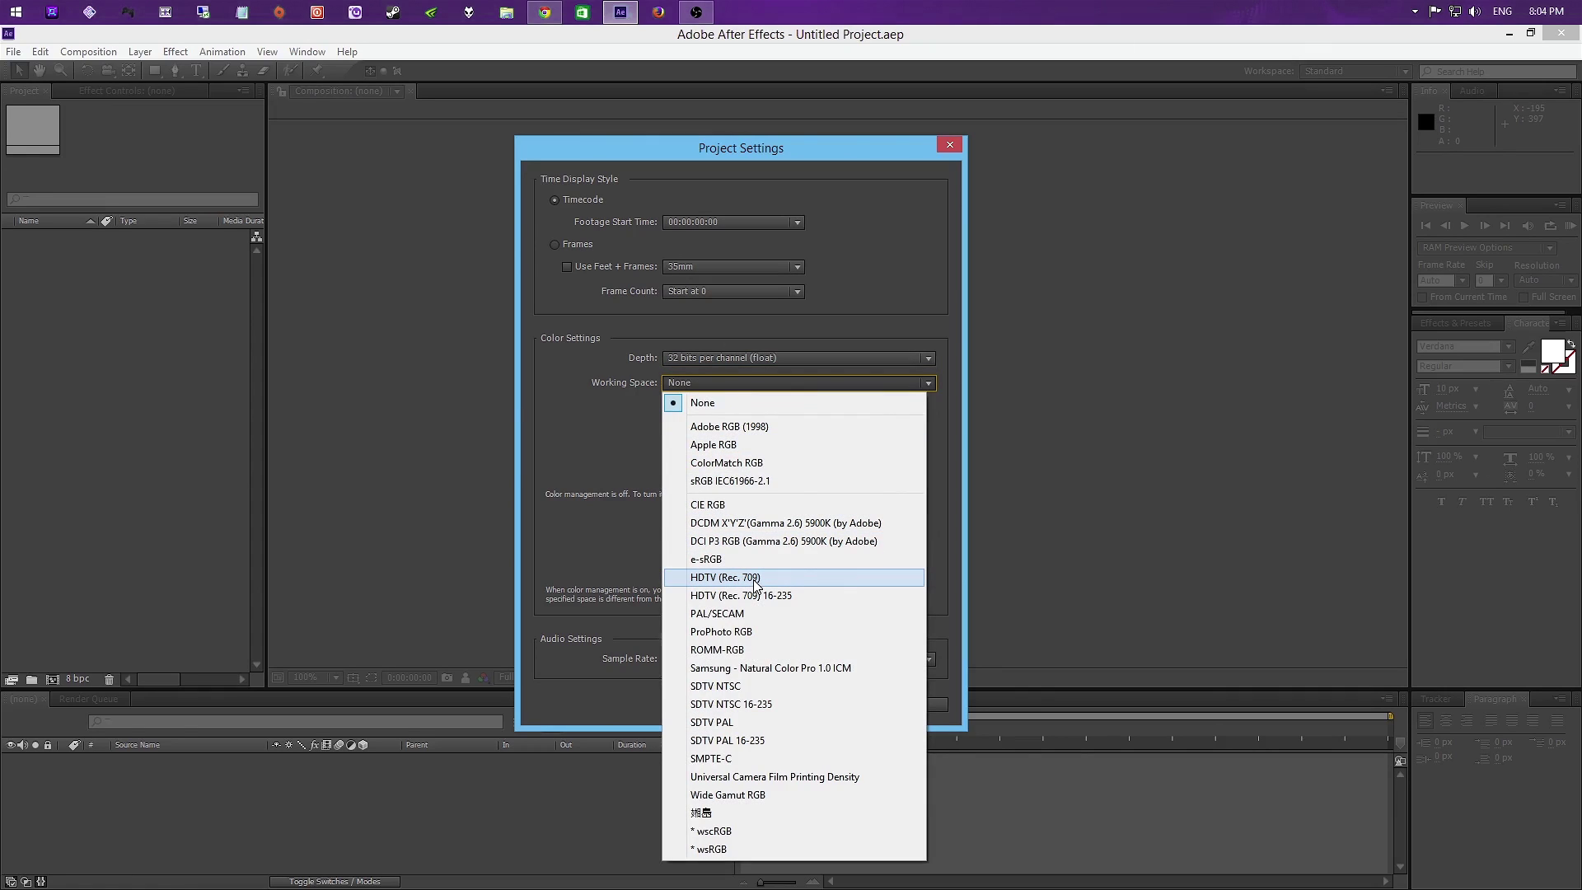
click(754, 579)
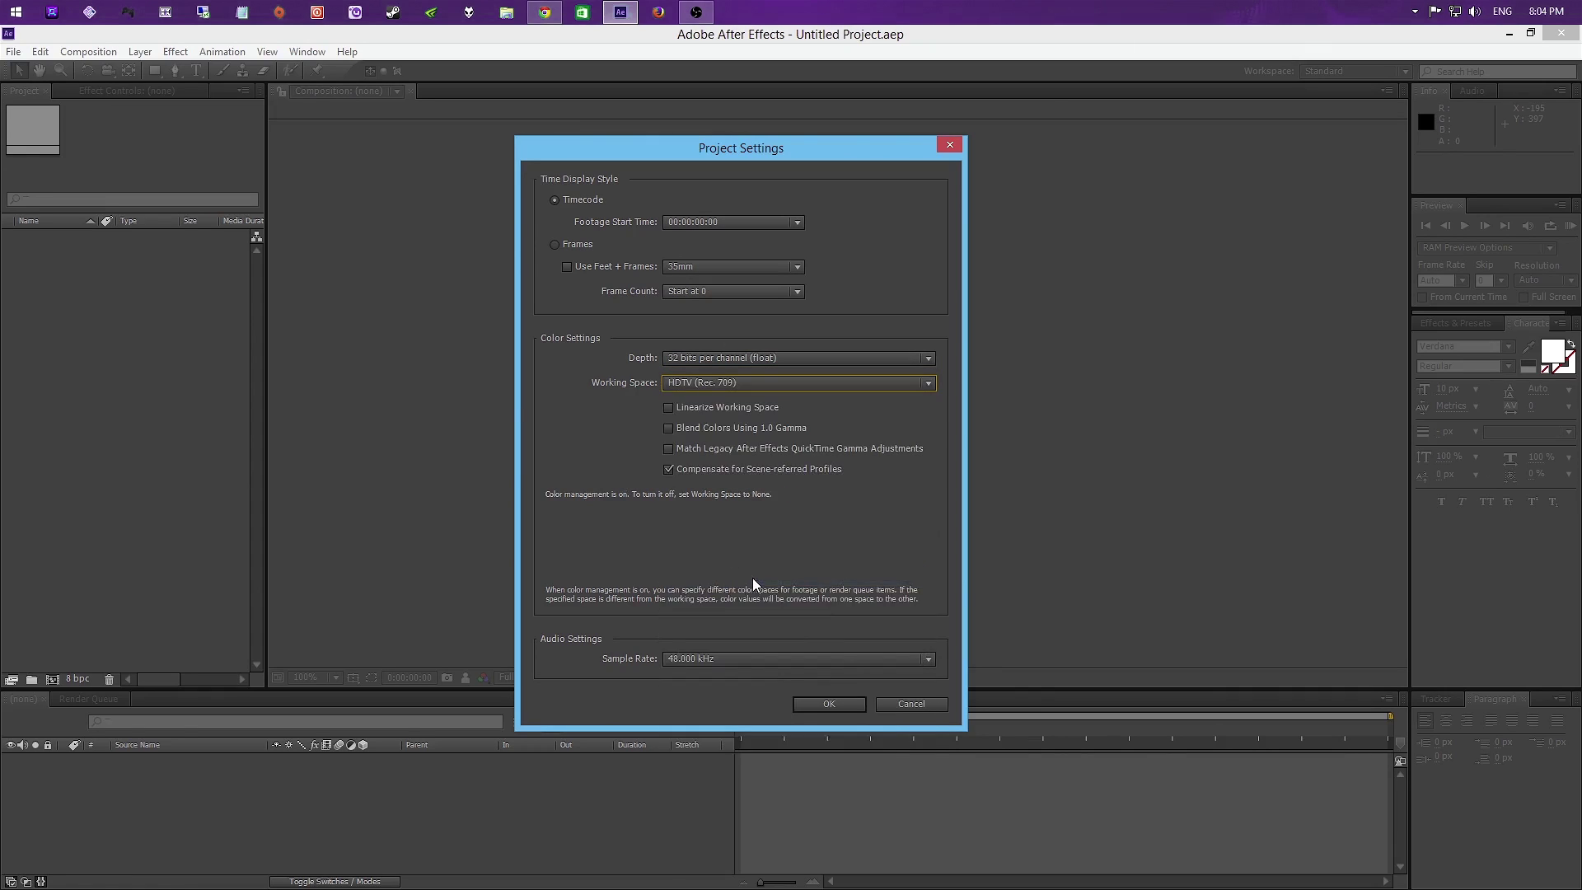
click(669, 408)
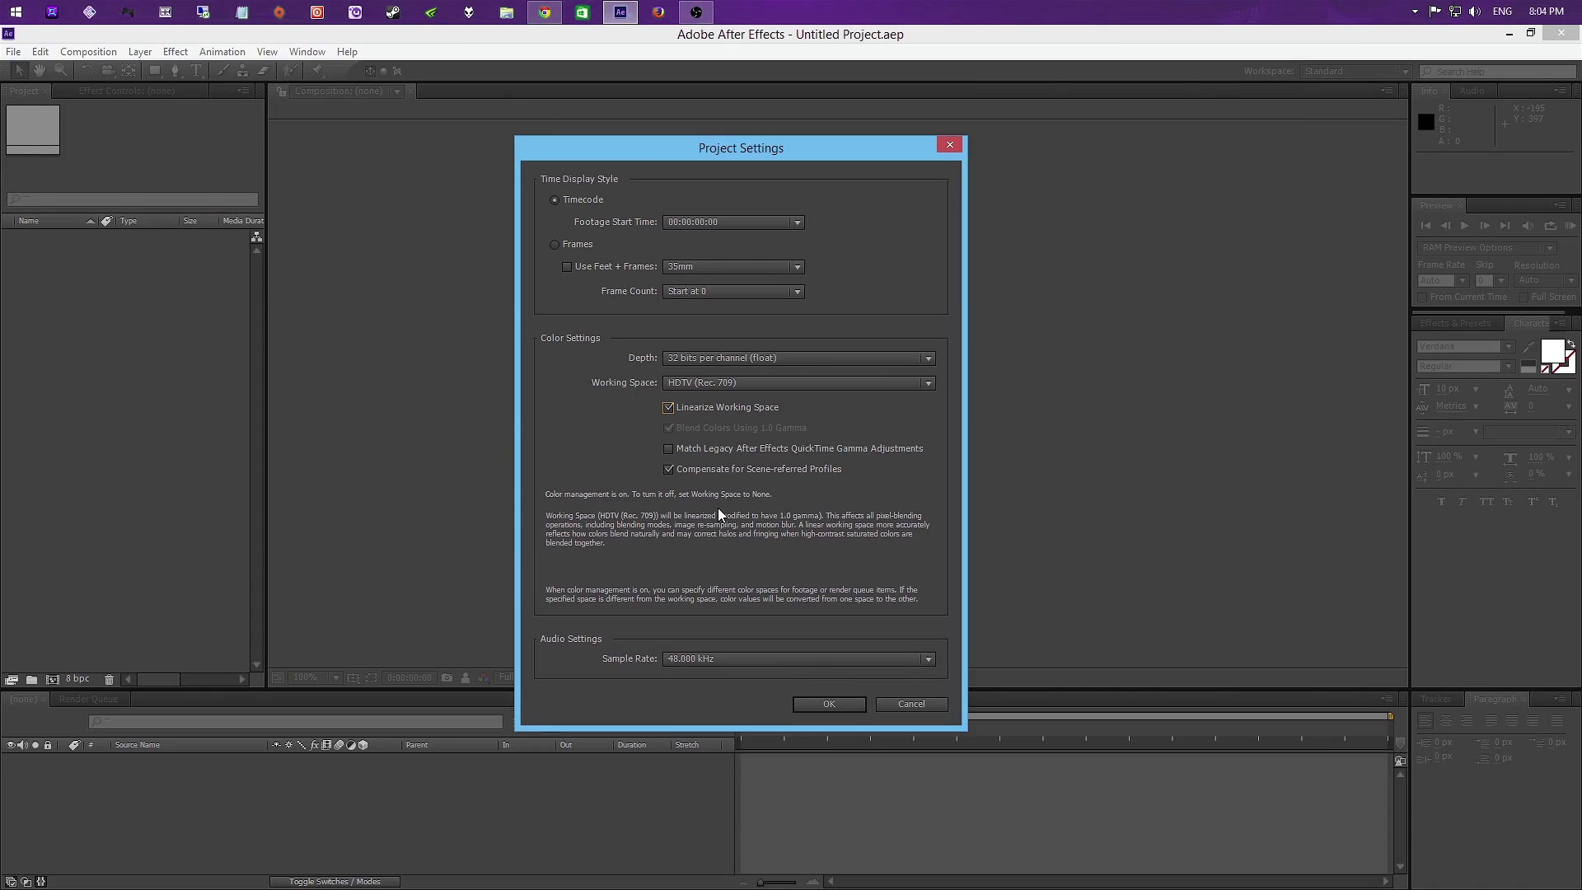
Step: Highlight the working-space suggestion and HDTV (Rec. 709) on the help page, then return to After Effects
click(549, 16)
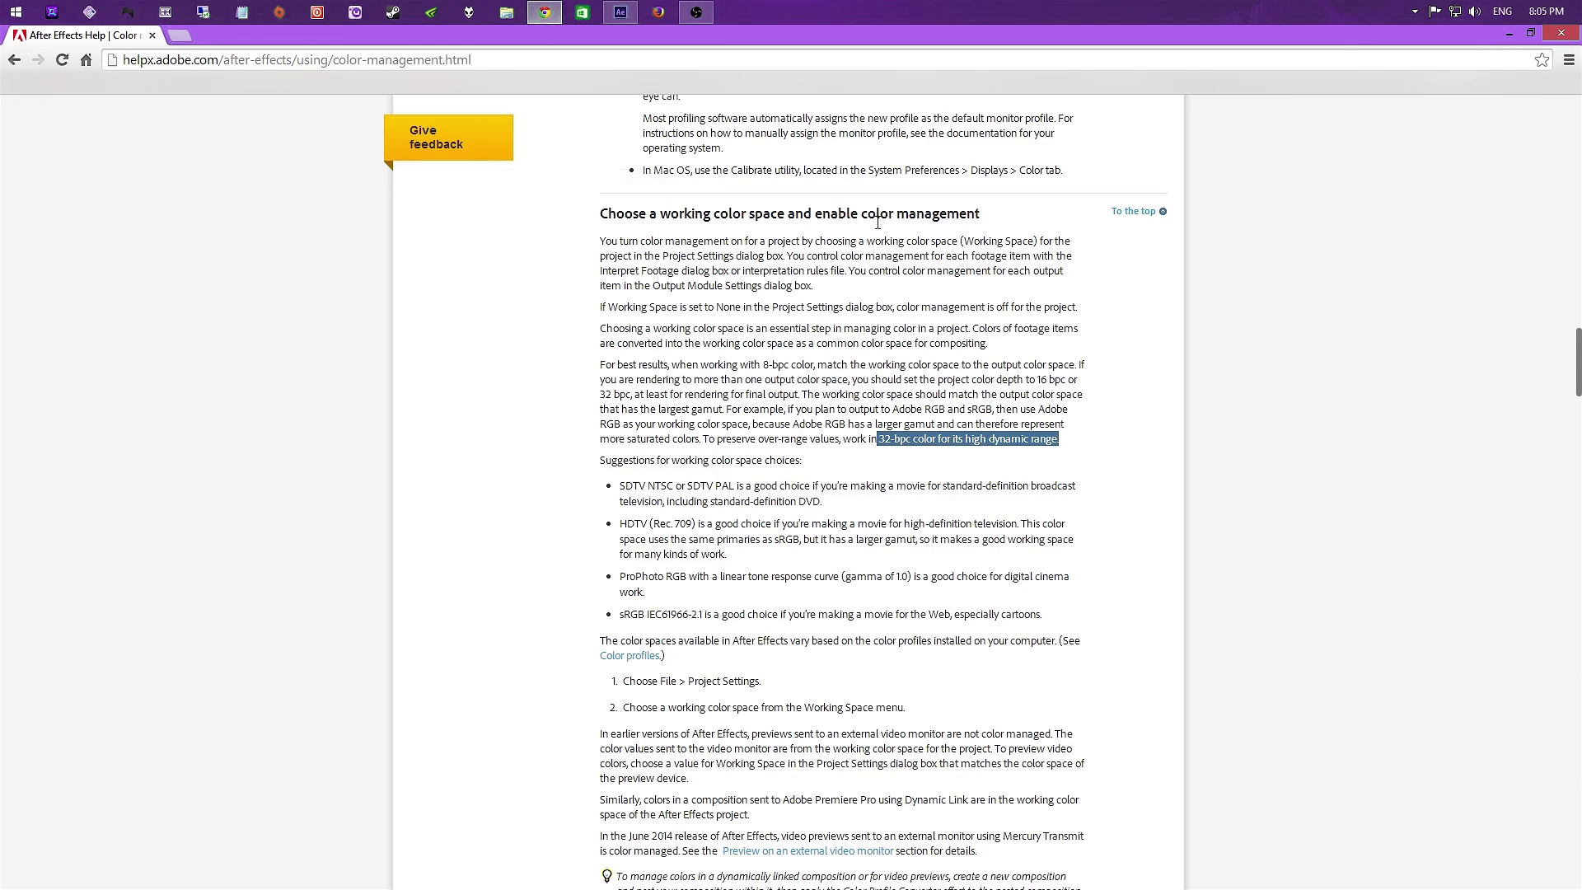
click(578, 537)
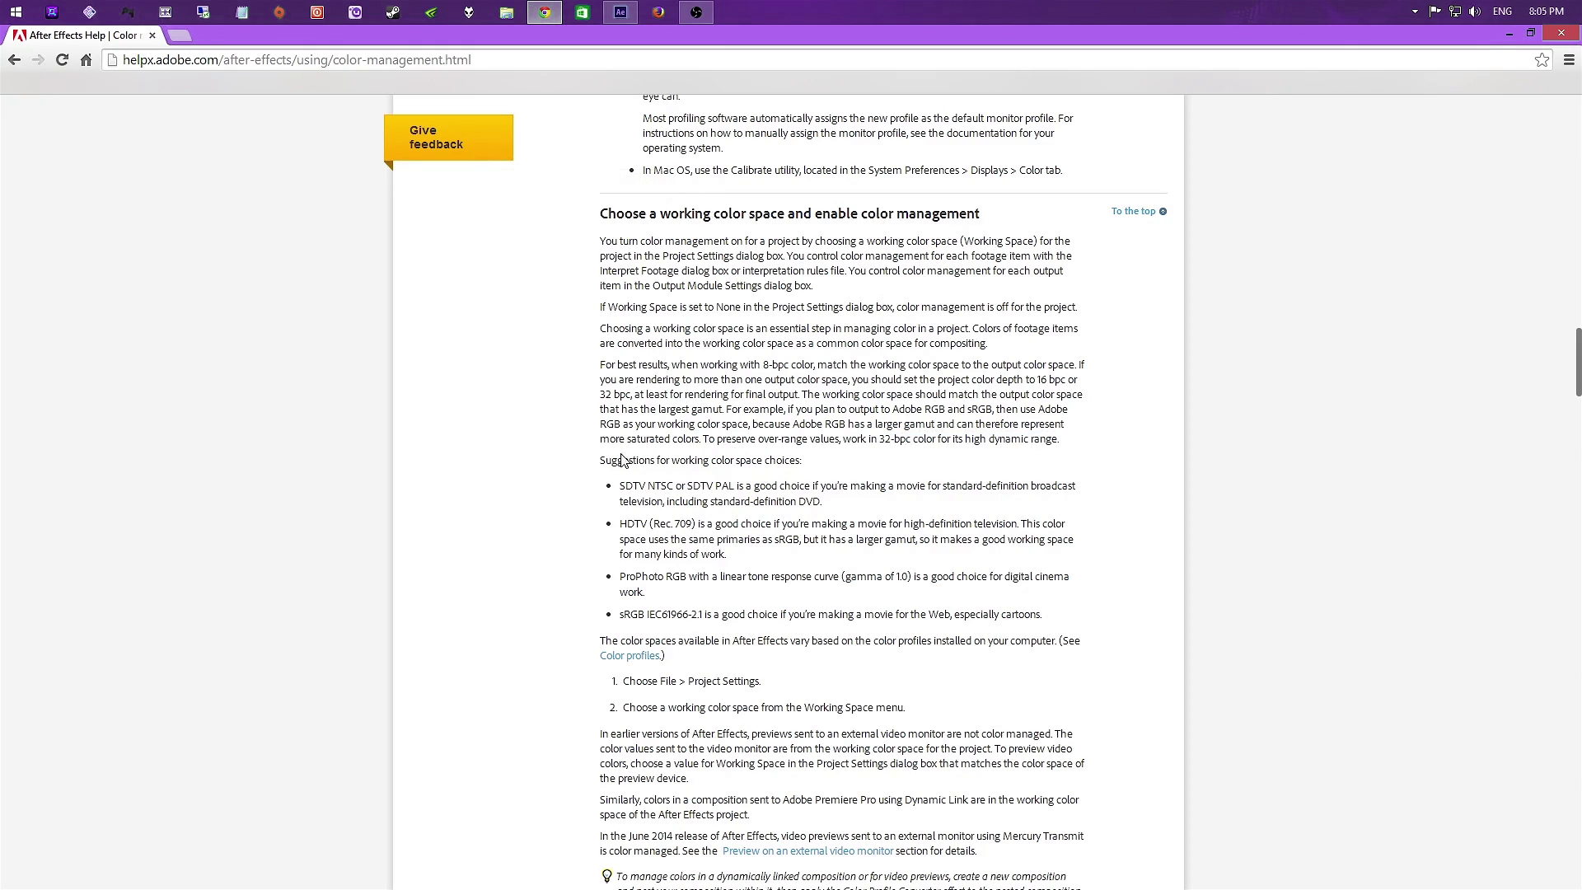
drag(599, 460, 822, 462)
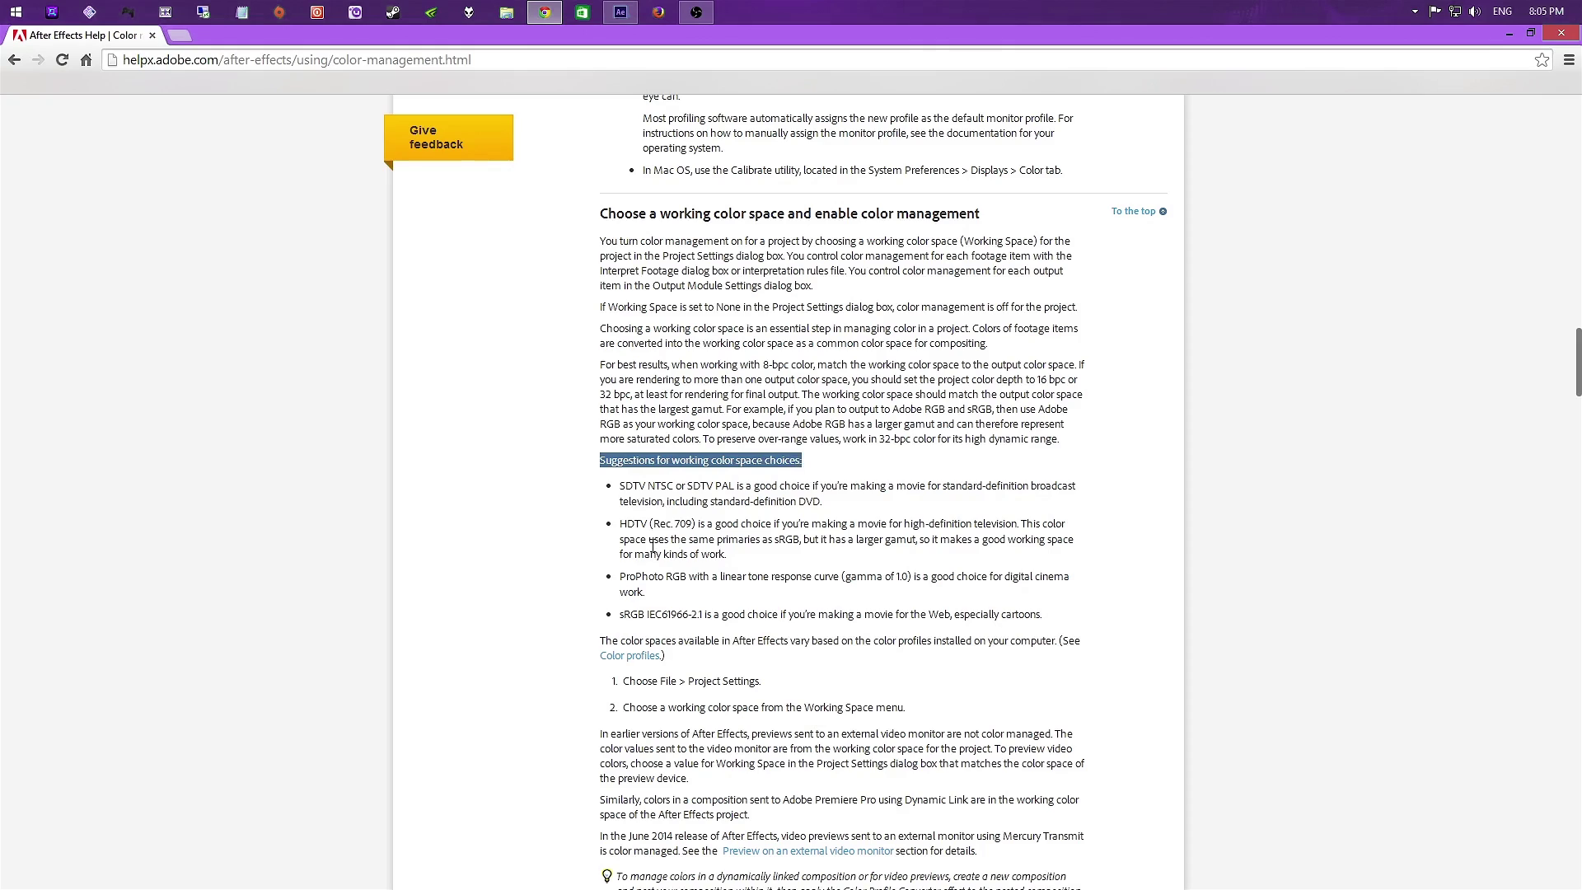
drag(621, 526, 698, 523)
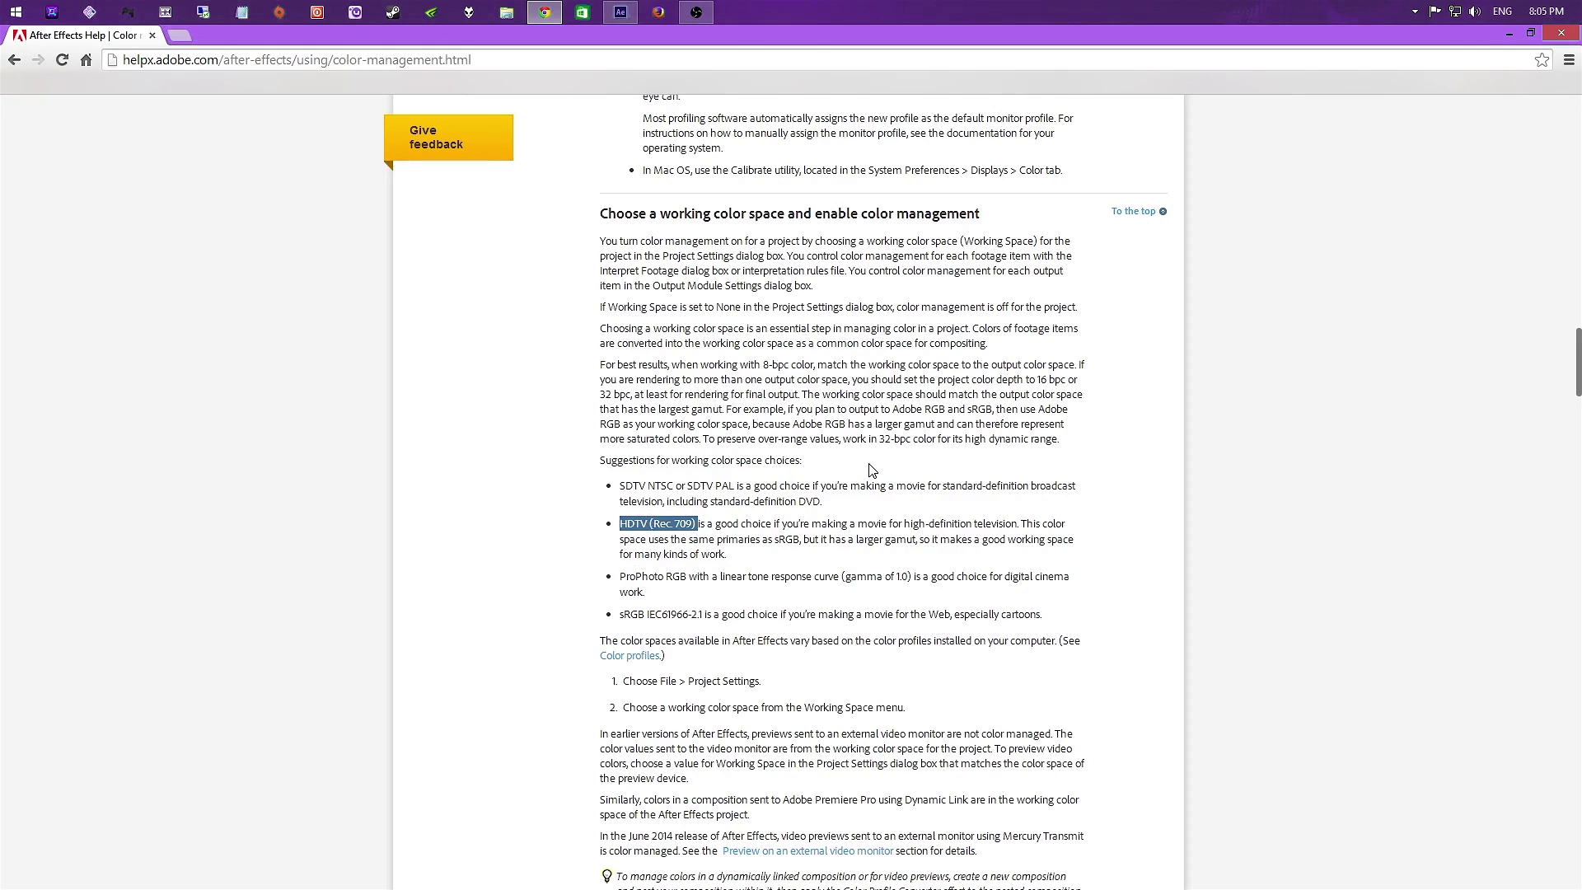
click(620, 12)
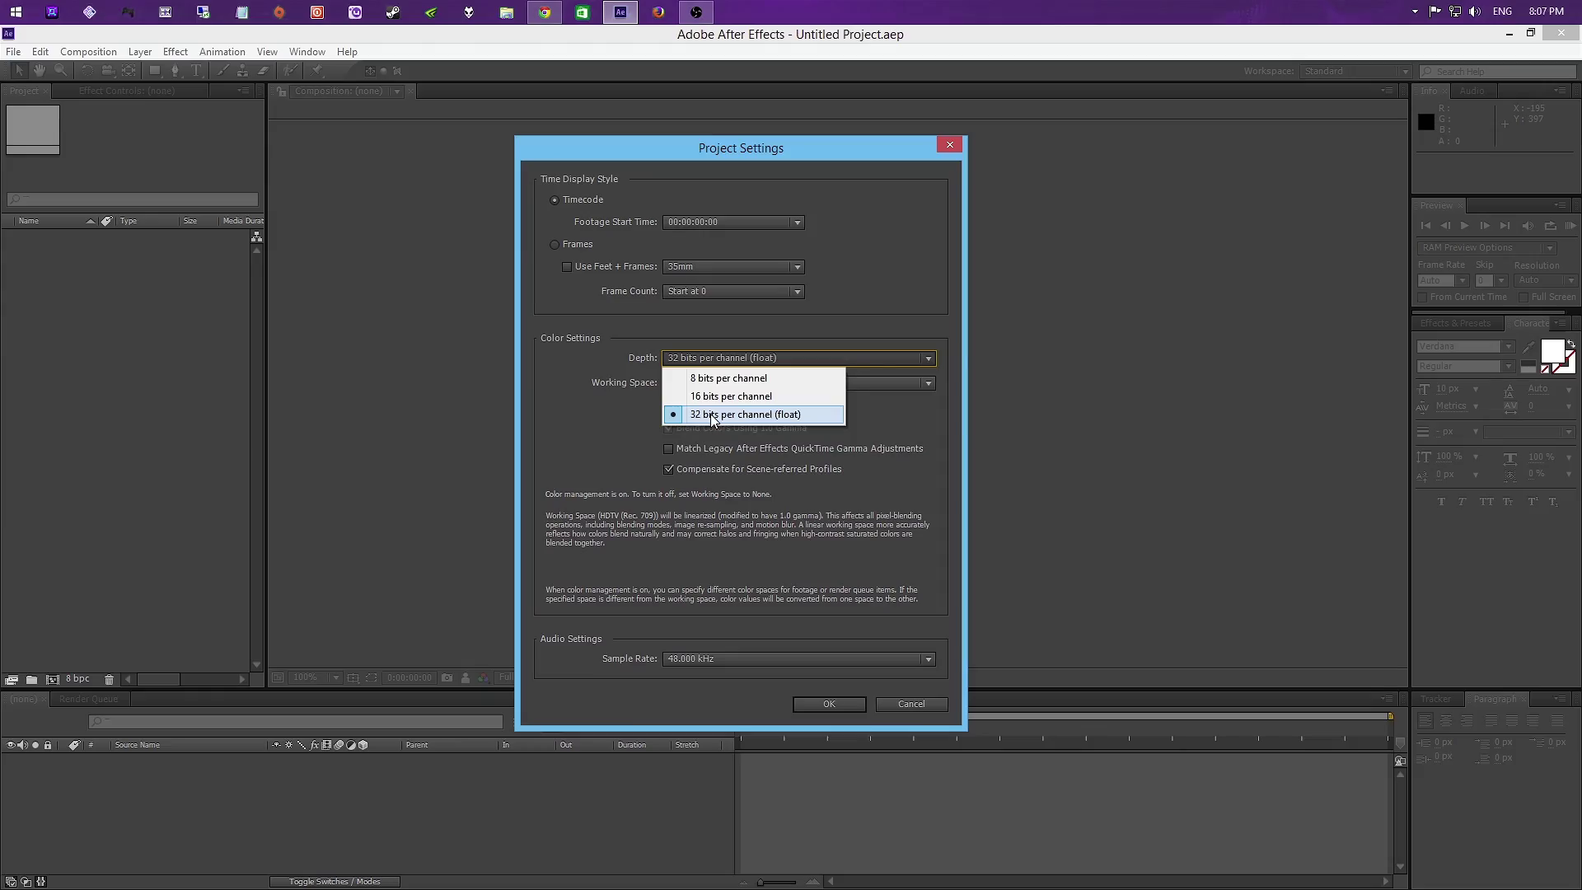
Step: Keep 32 bits per channel (float), glance at the help page again, and return to After Effects
click(710, 414)
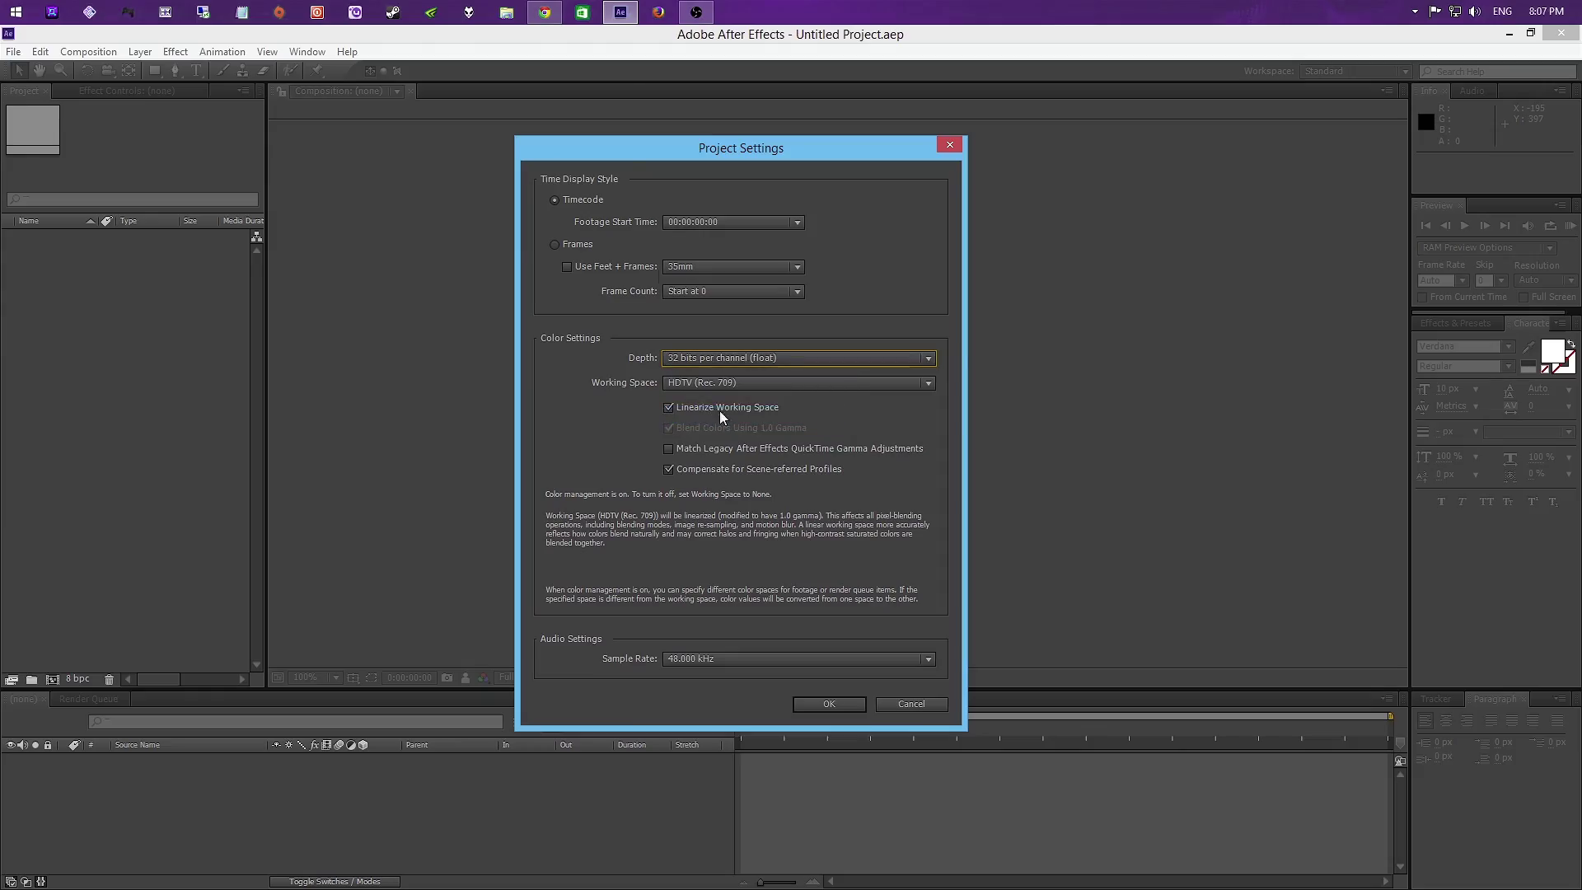
click(545, 11)
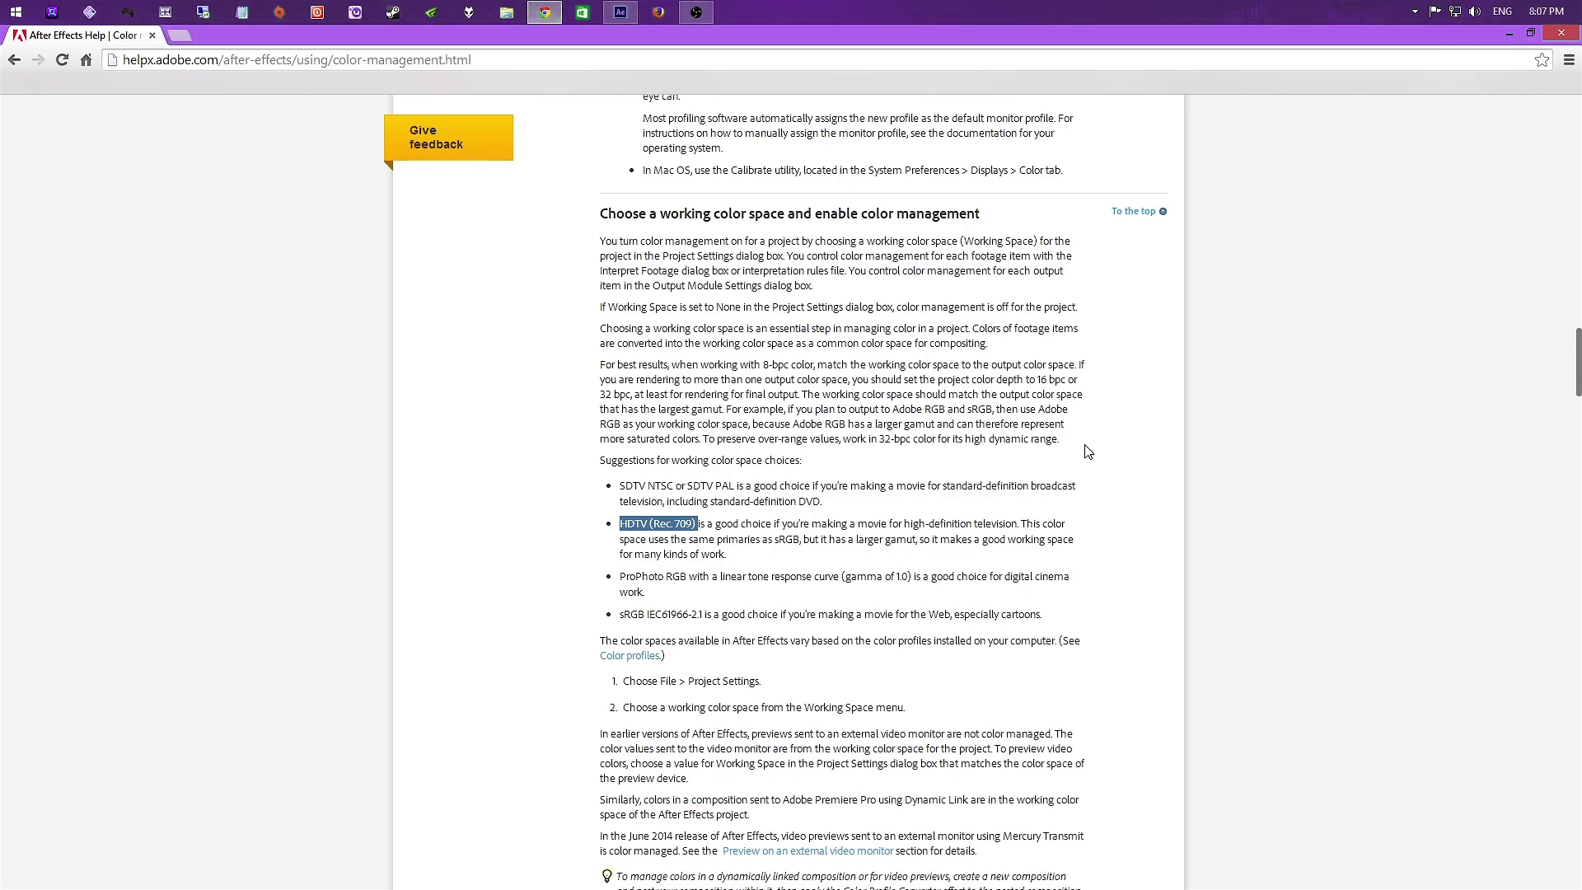
click(631, 18)
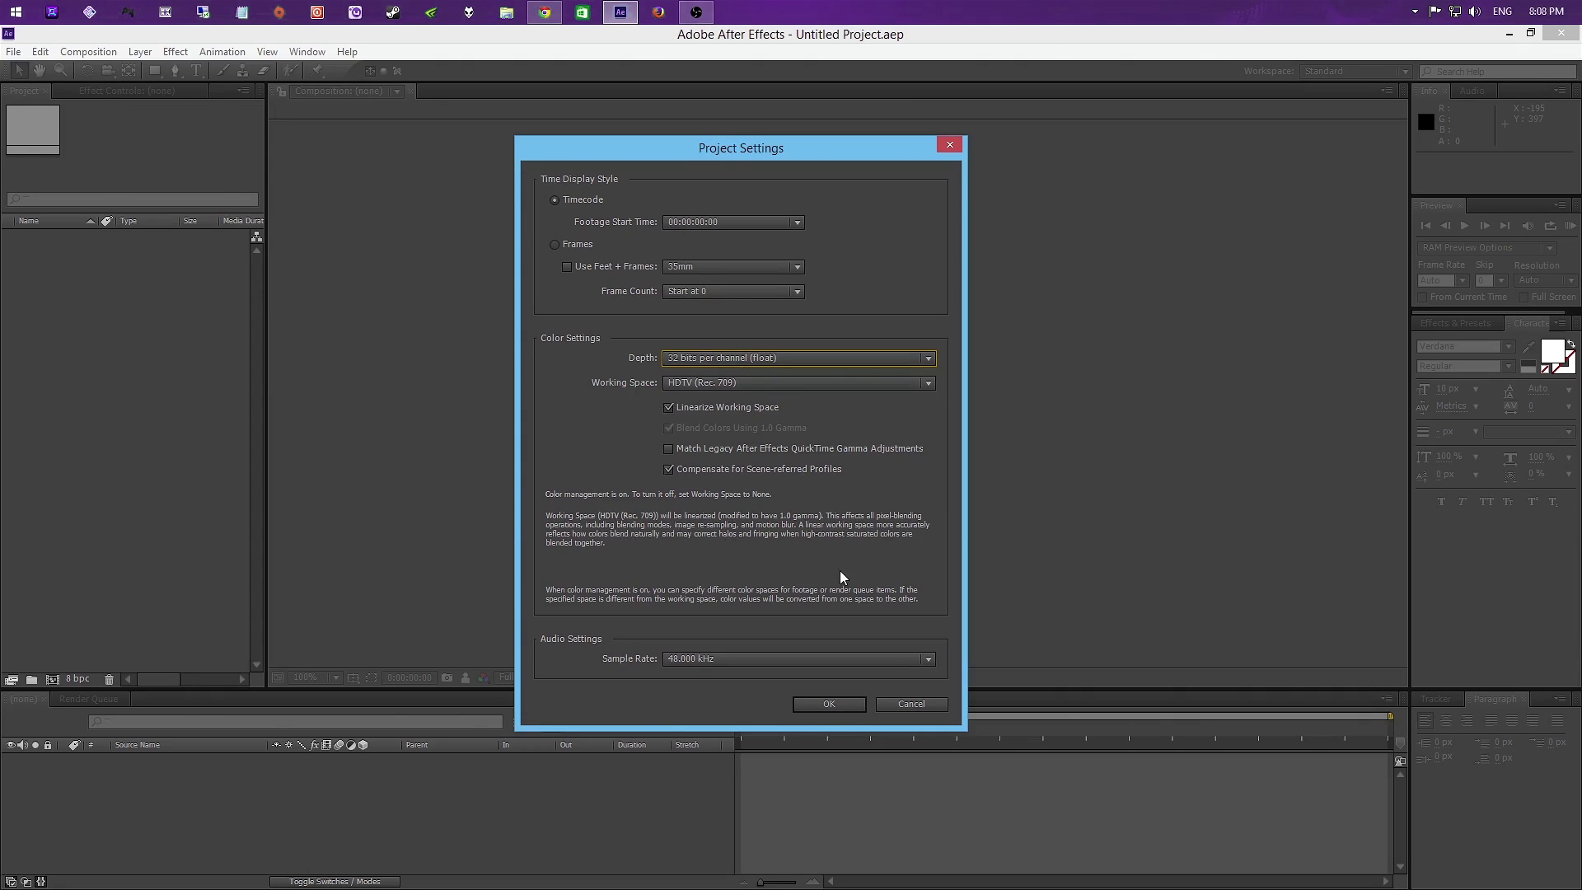
Step: Apply the project settings, then add a comp-size black solid, Black Solid 1, via Layer > New > Solid
click(831, 706)
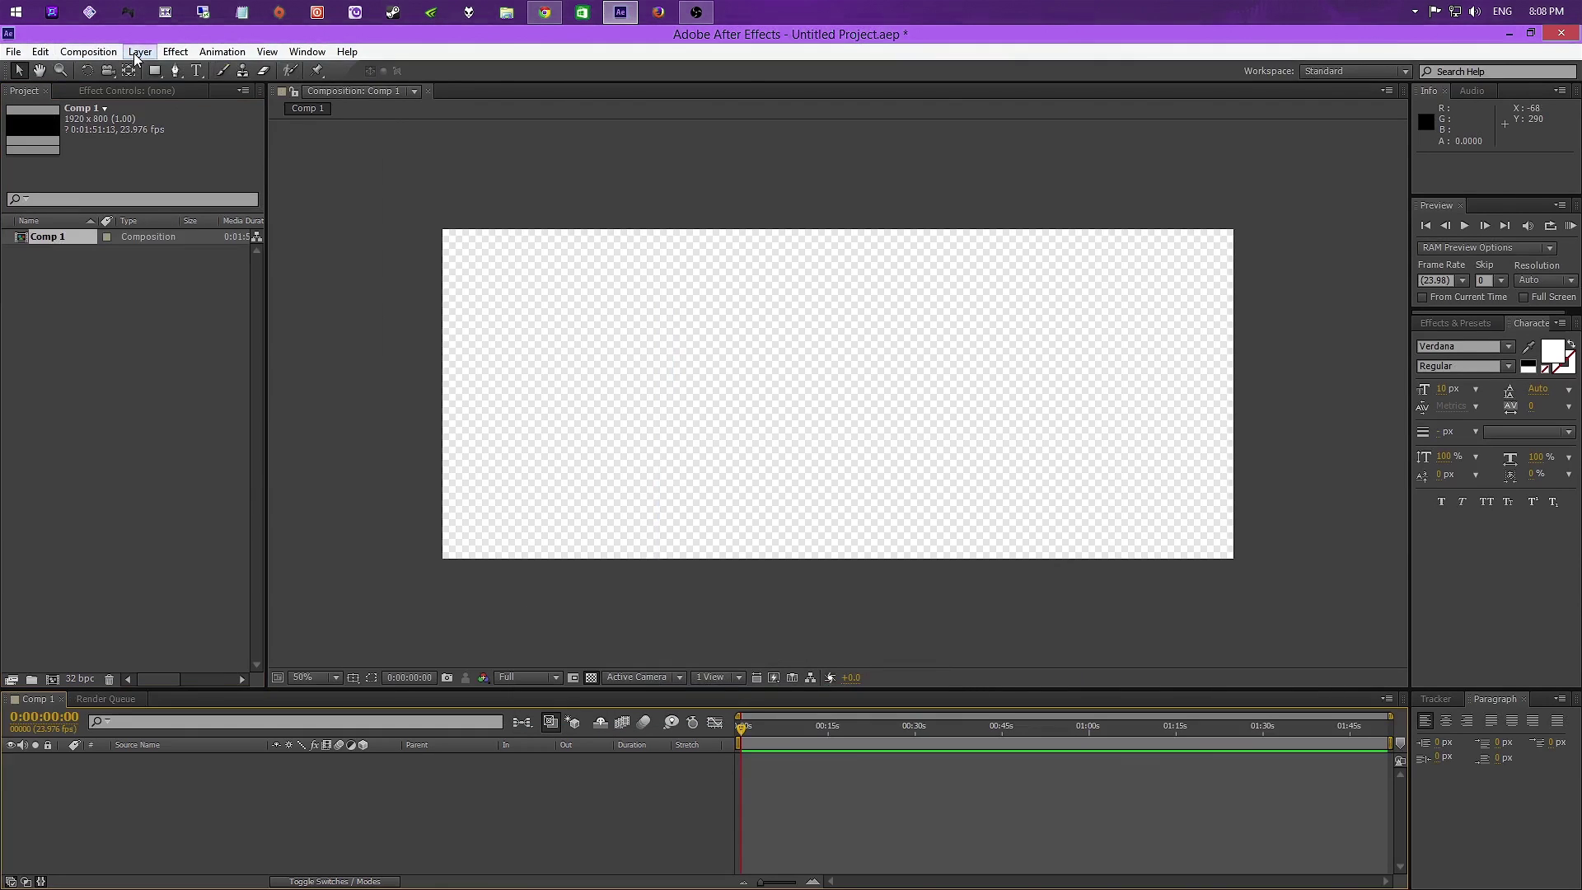
click(175, 51)
click(140, 51)
mouse_move(162, 70)
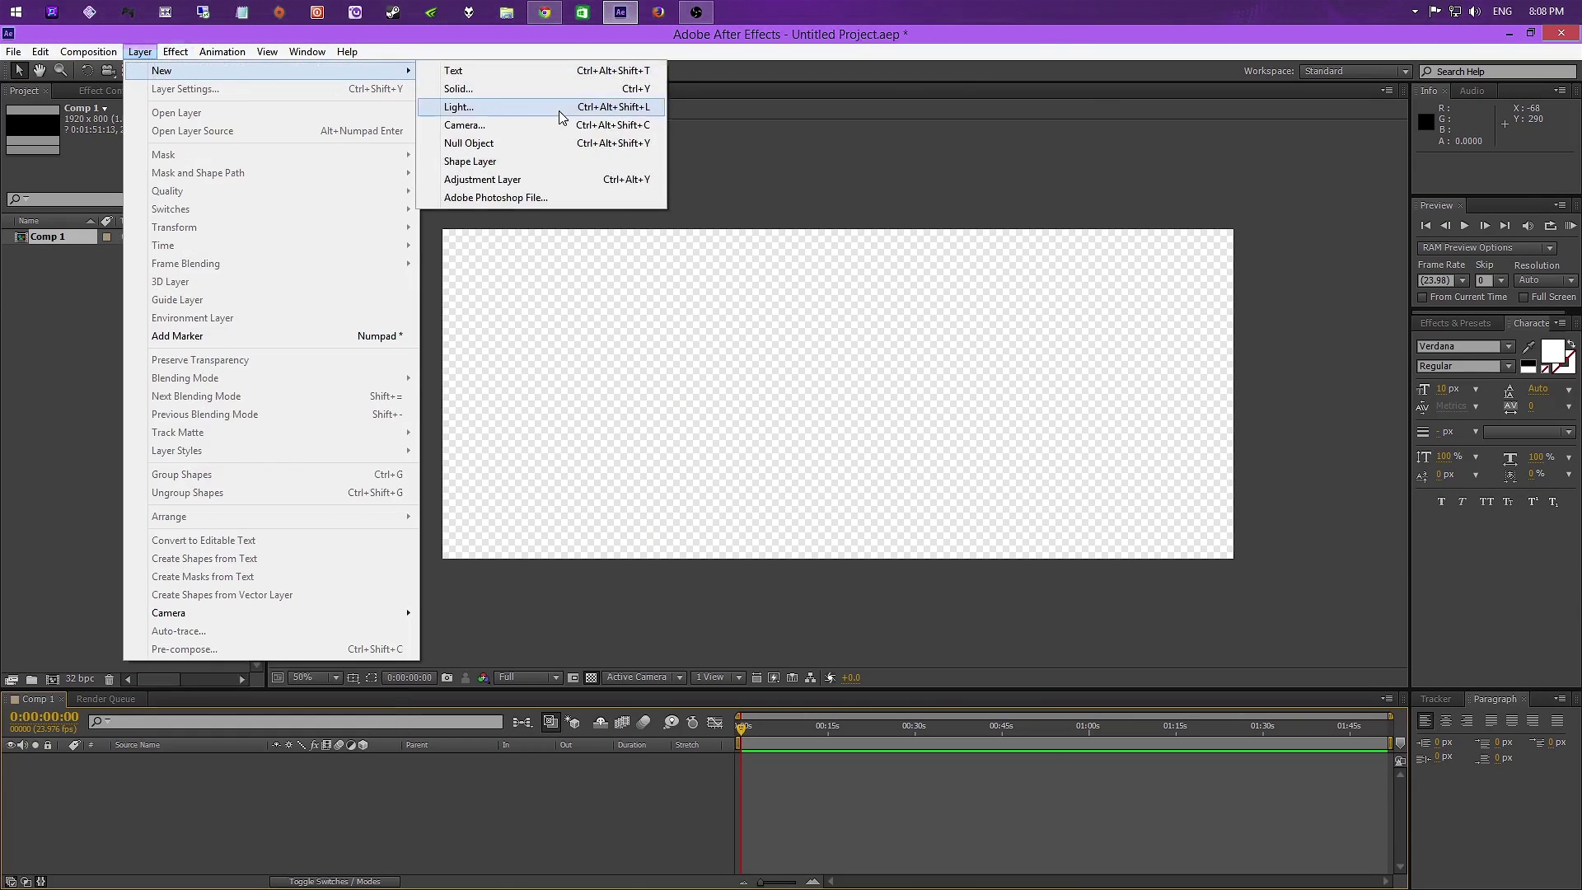
click(494, 89)
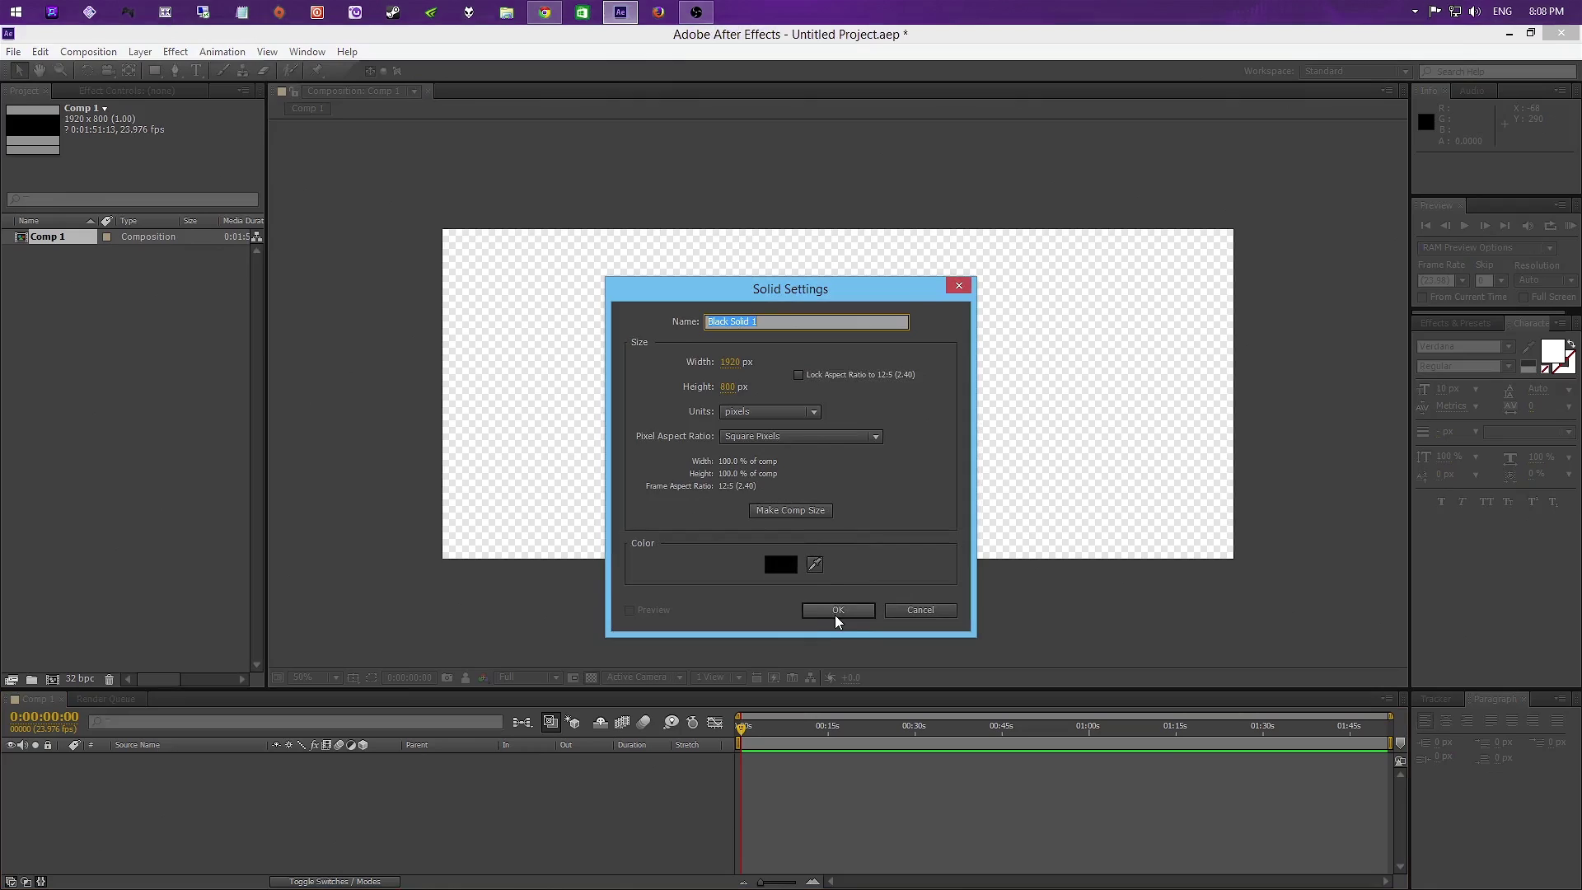
click(837, 612)
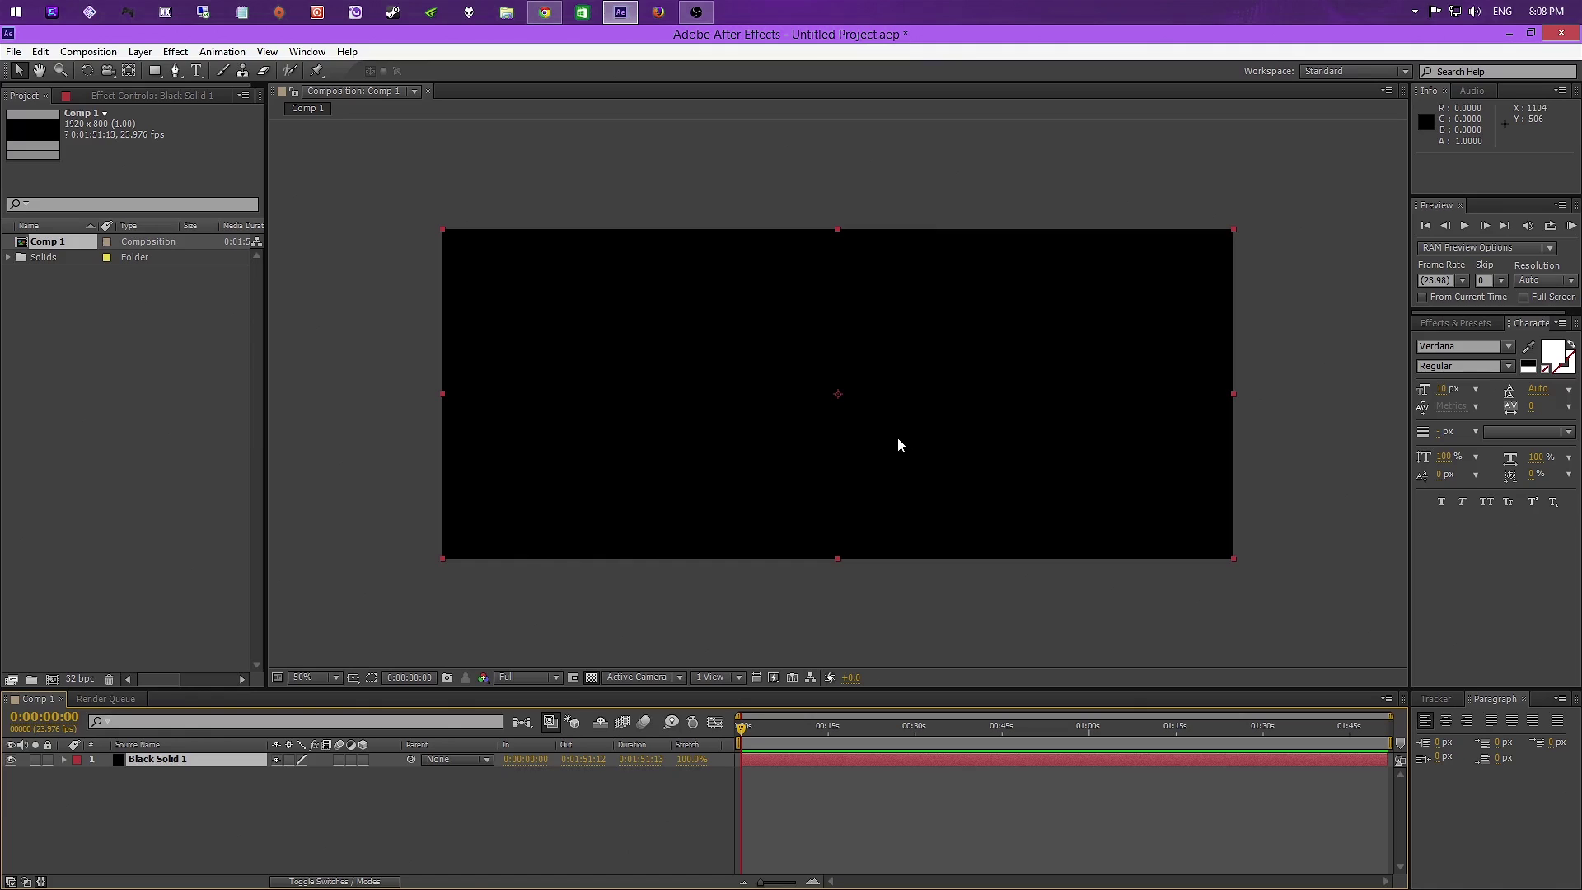
Step: Add Comp 1 to the render queue and set its output format to QuickTime
click(96, 52)
click(127, 174)
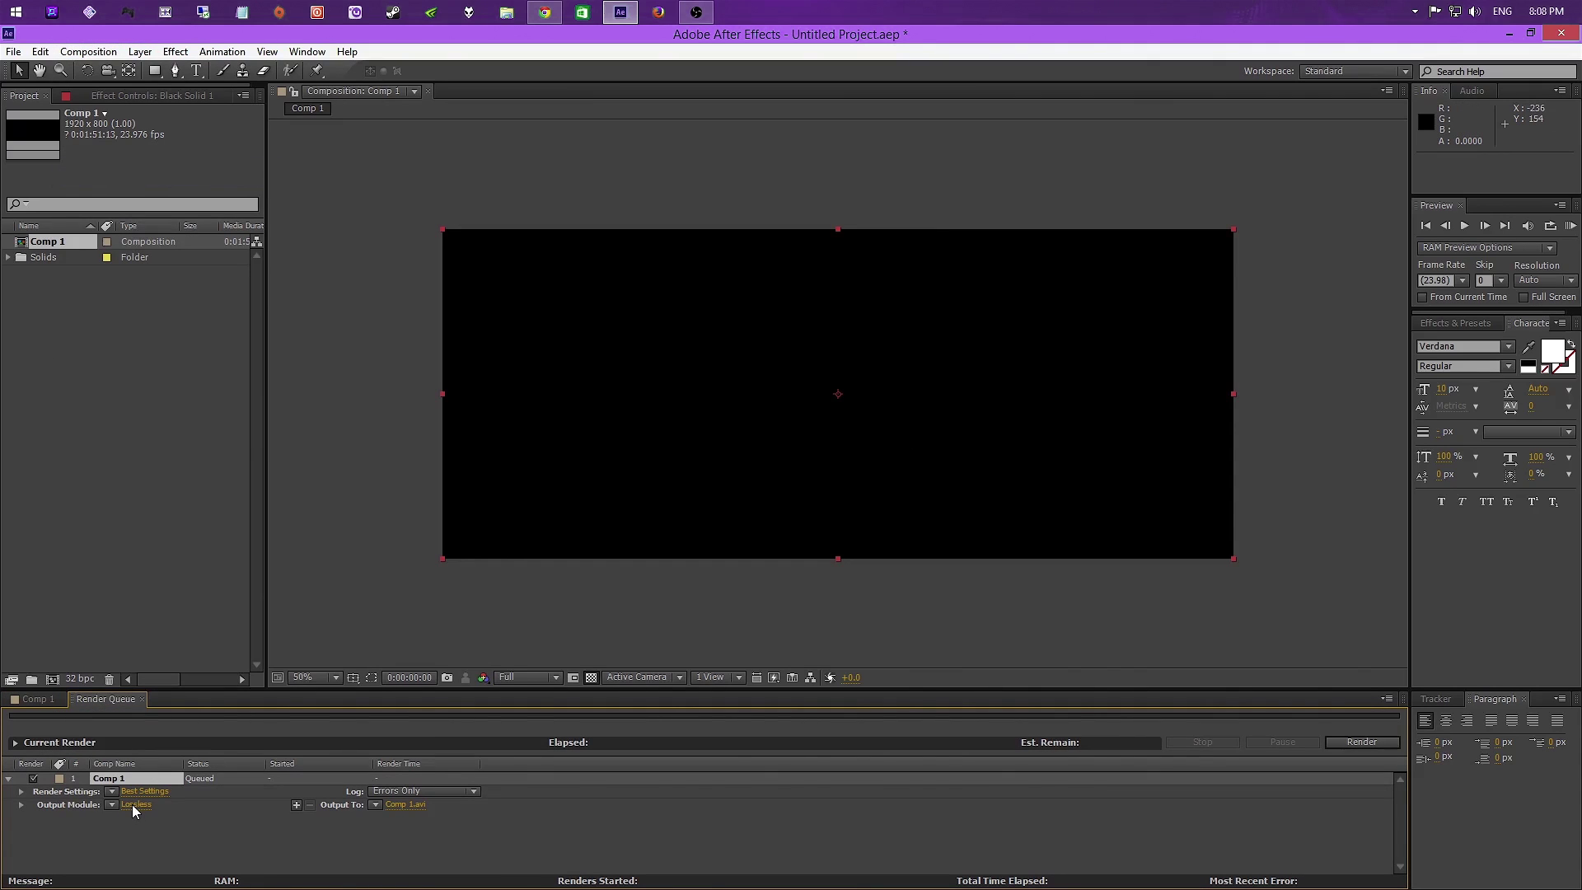
click(134, 804)
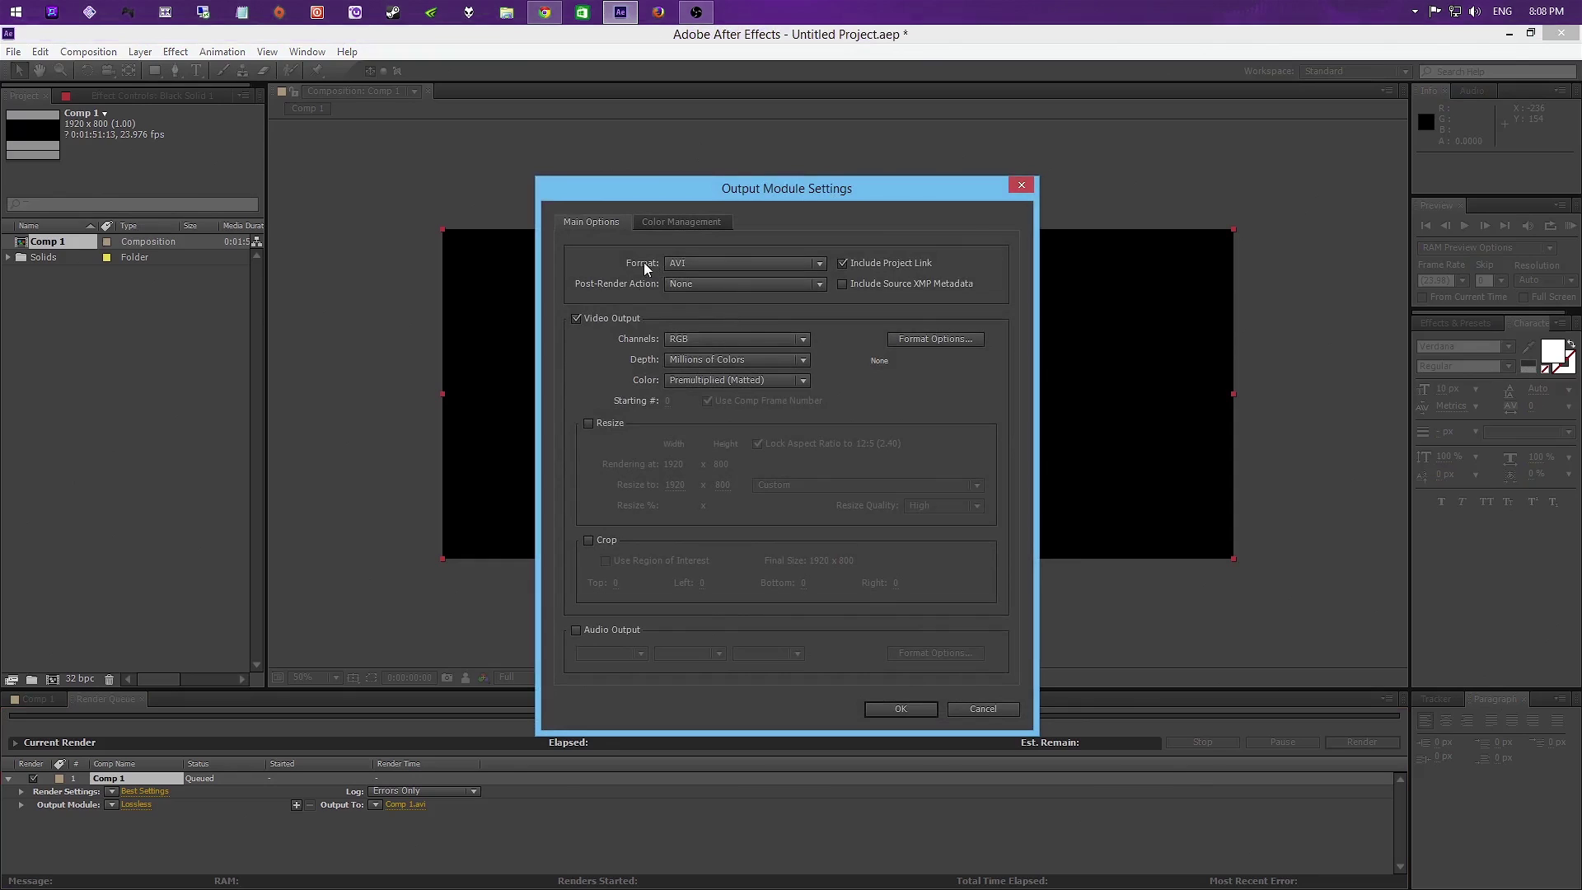
click(680, 263)
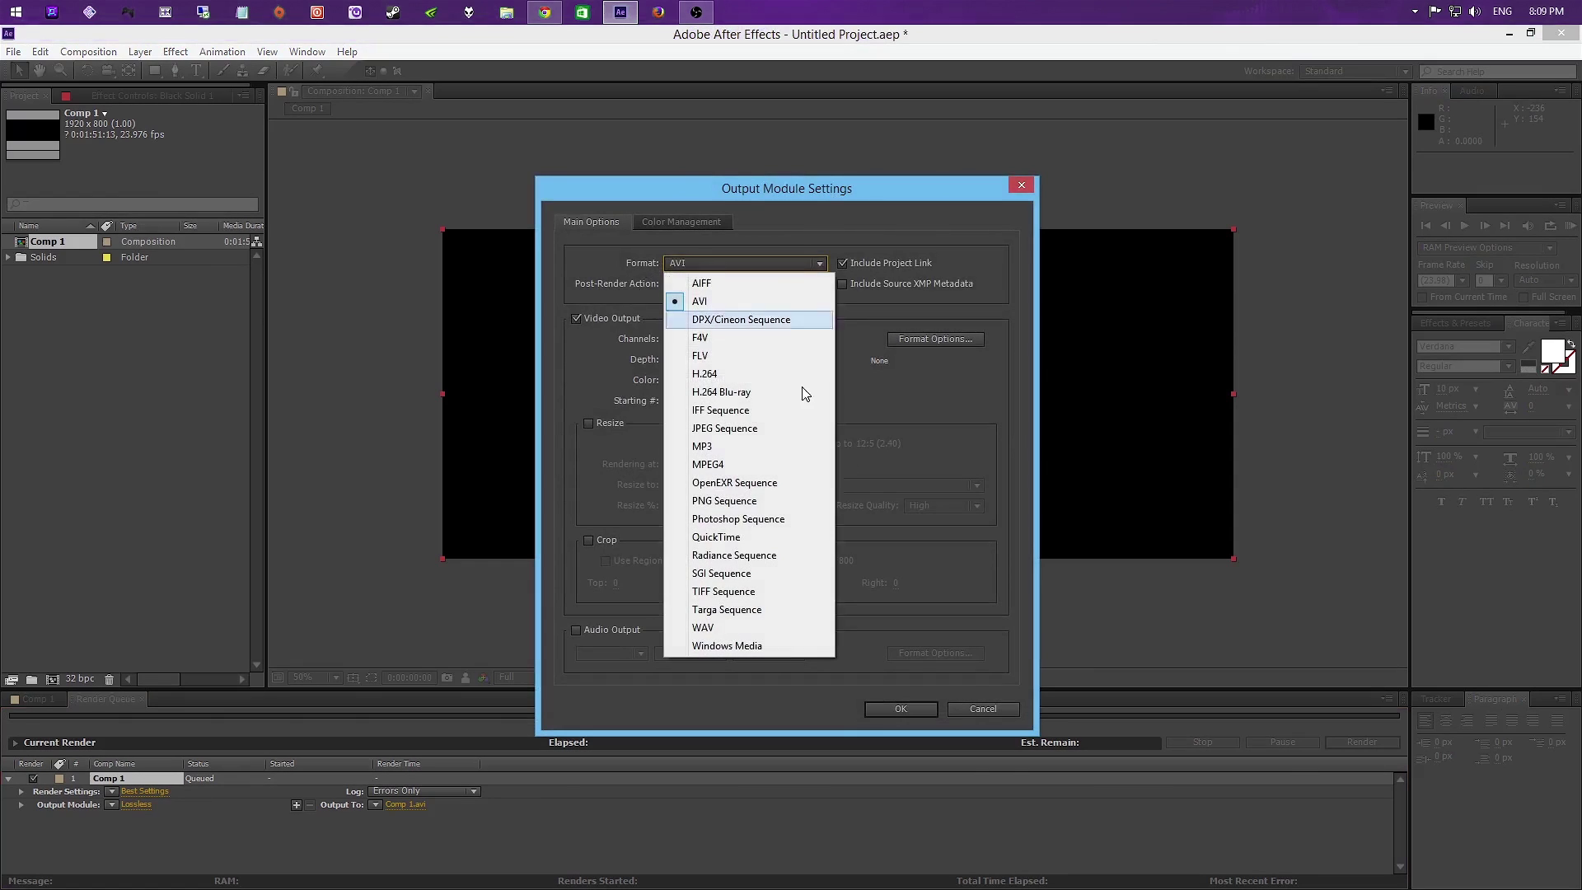
click(731, 538)
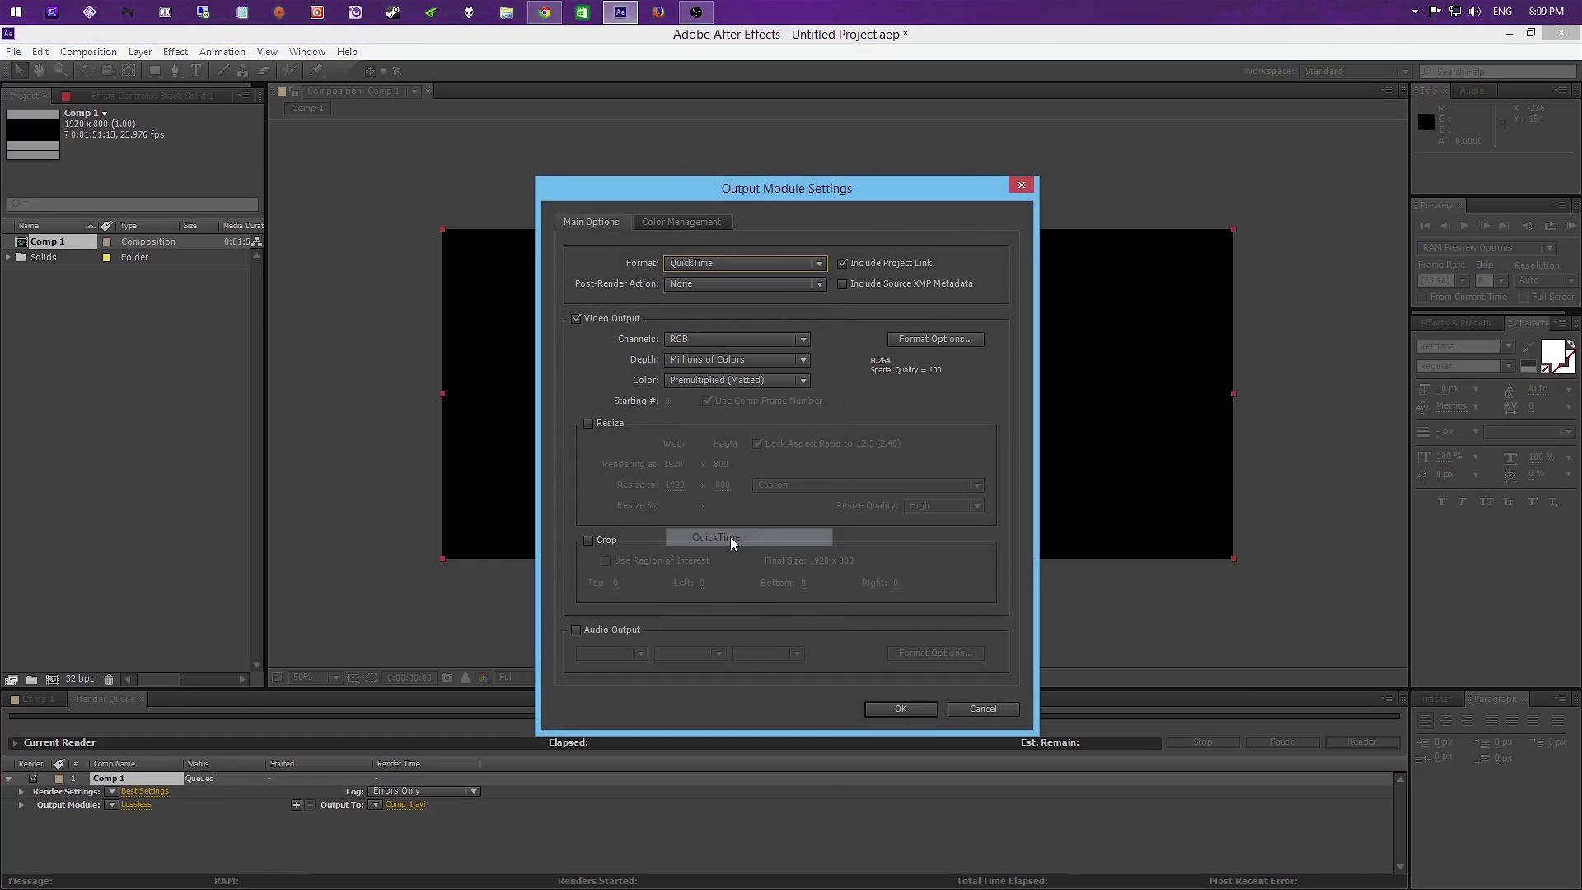
Step: Set the QuickTime video codec to H.264 at quality 100
click(911, 334)
click(547, 321)
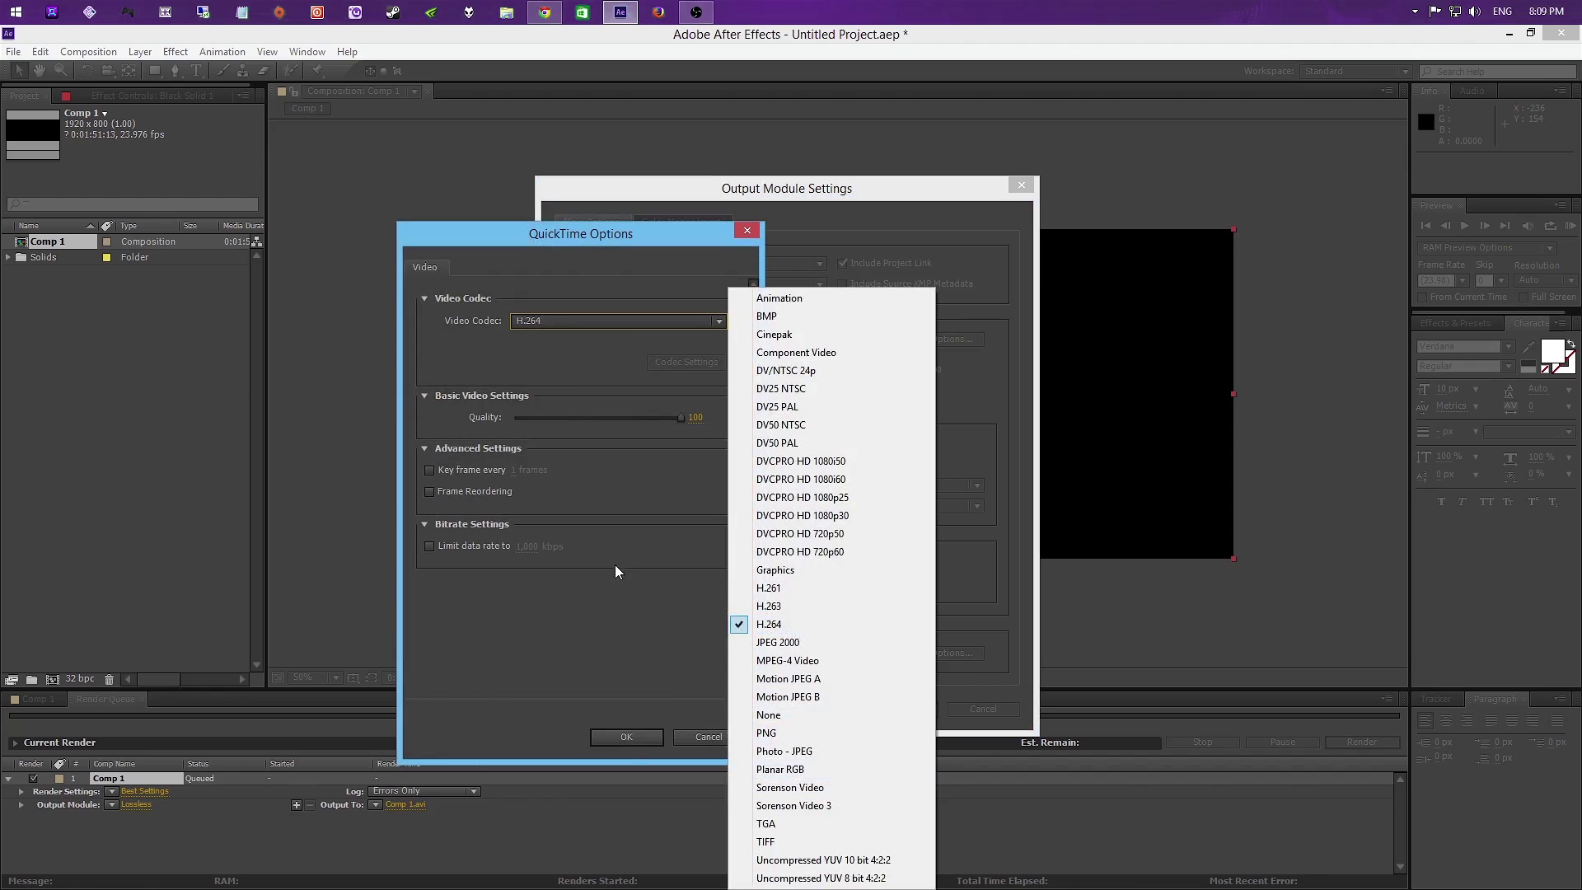
click(638, 498)
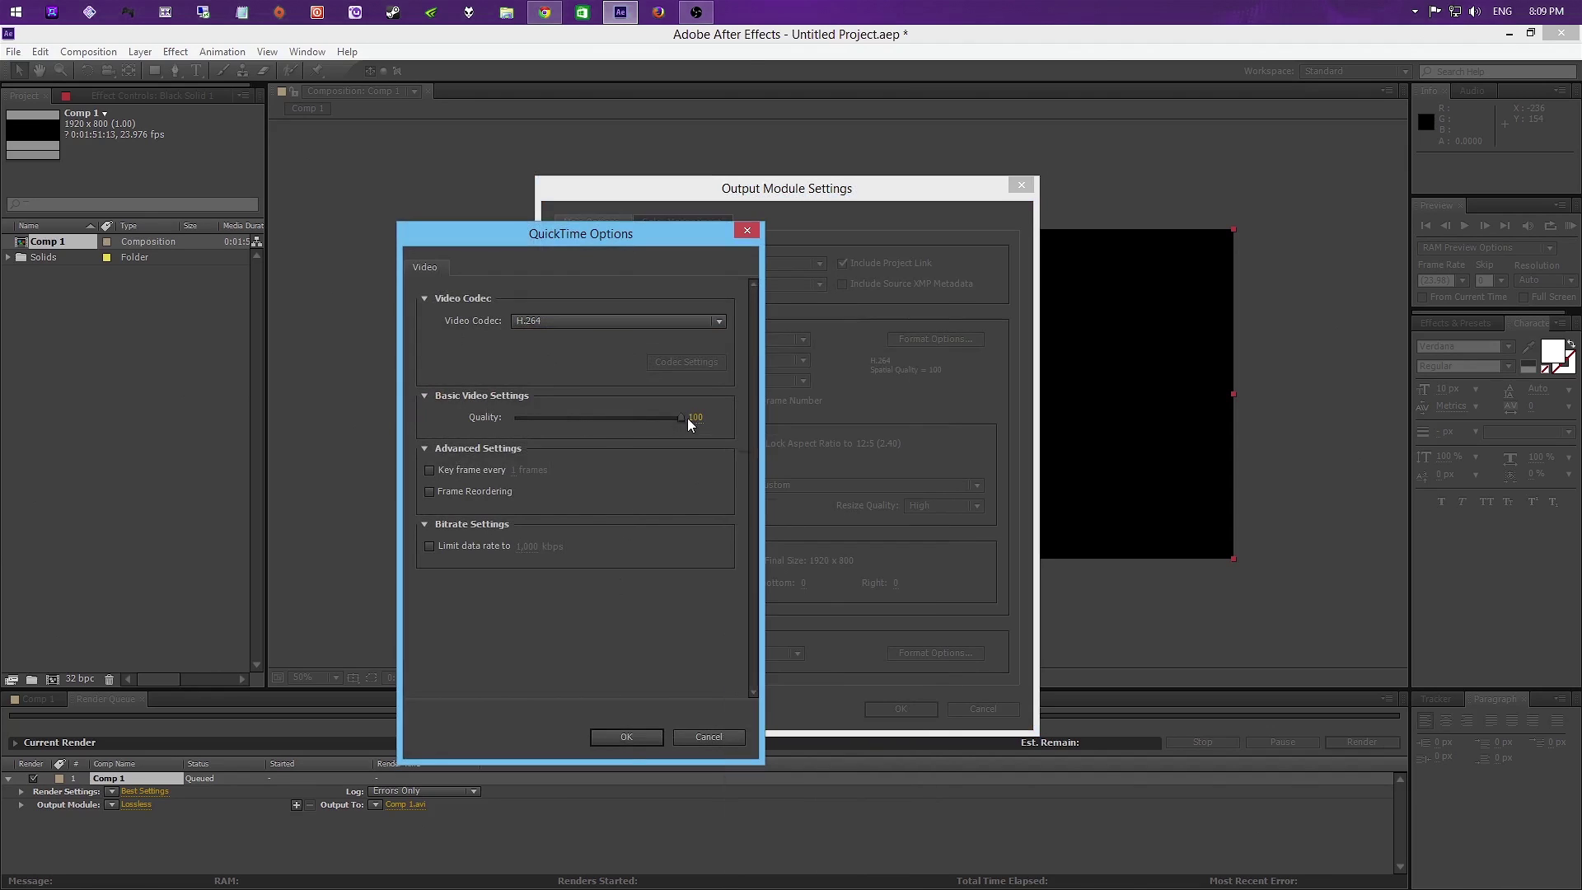
drag(687, 418, 804, 422)
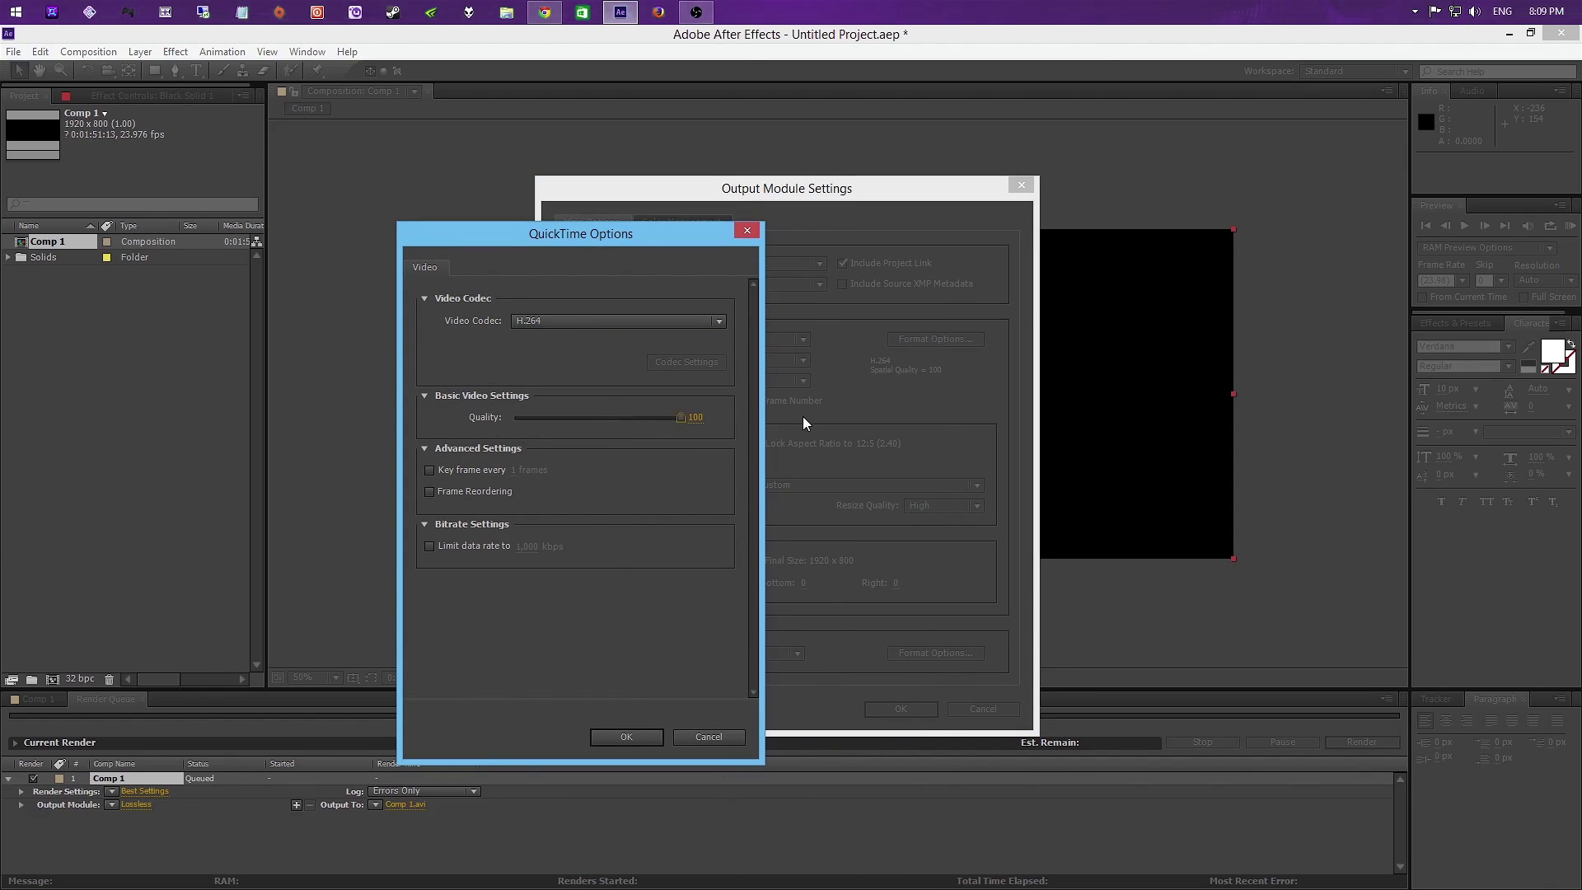
click(628, 735)
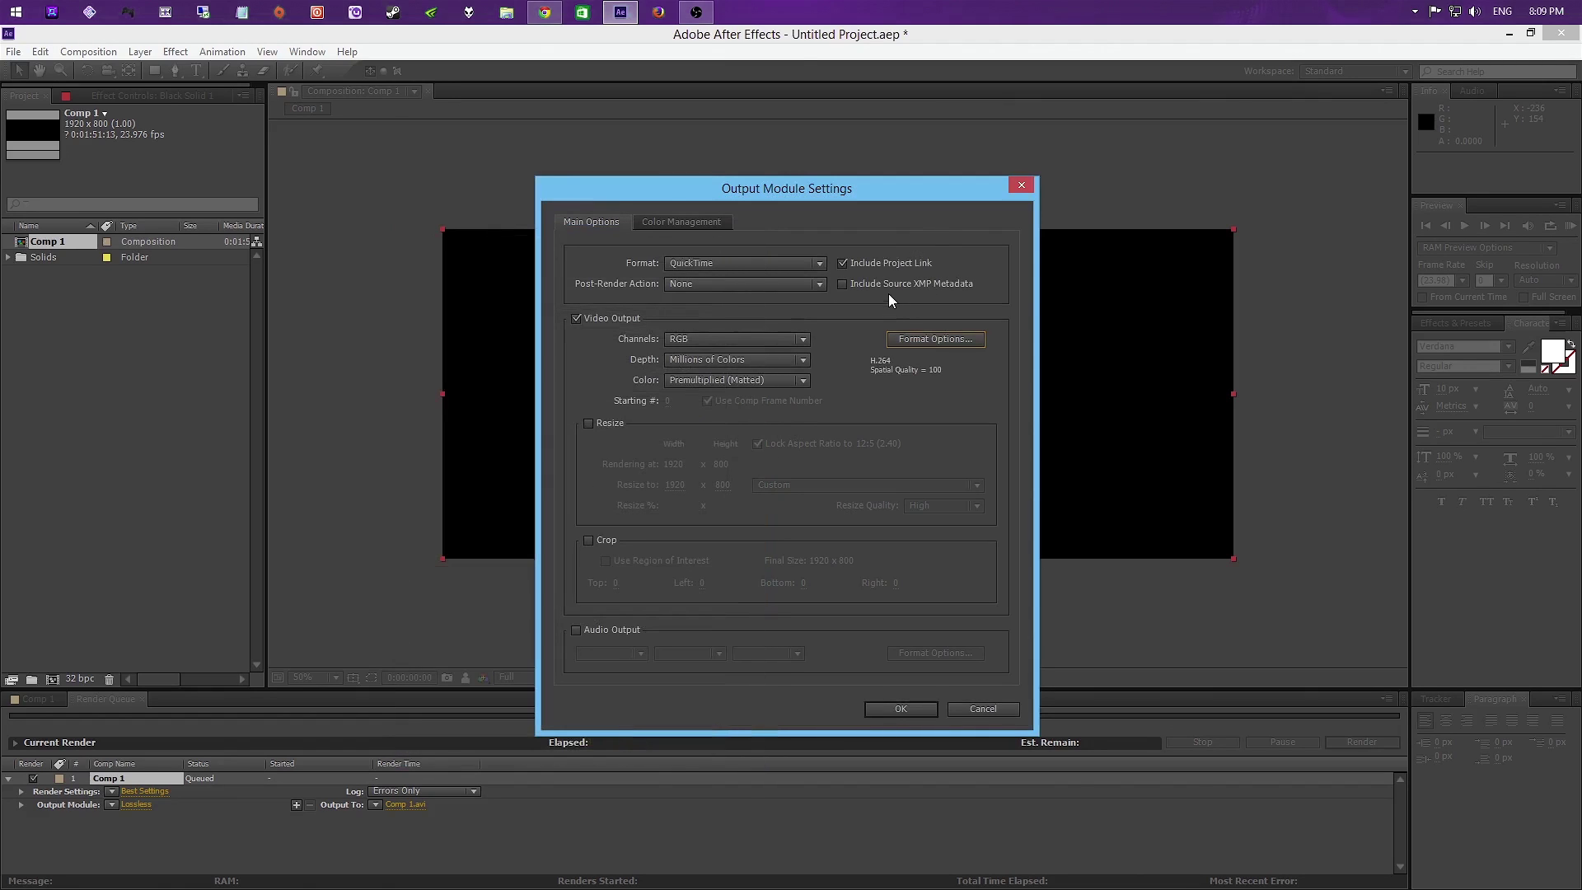
Step: Enable audio output using the Uncompressed QuickTime audio codec
click(674, 223)
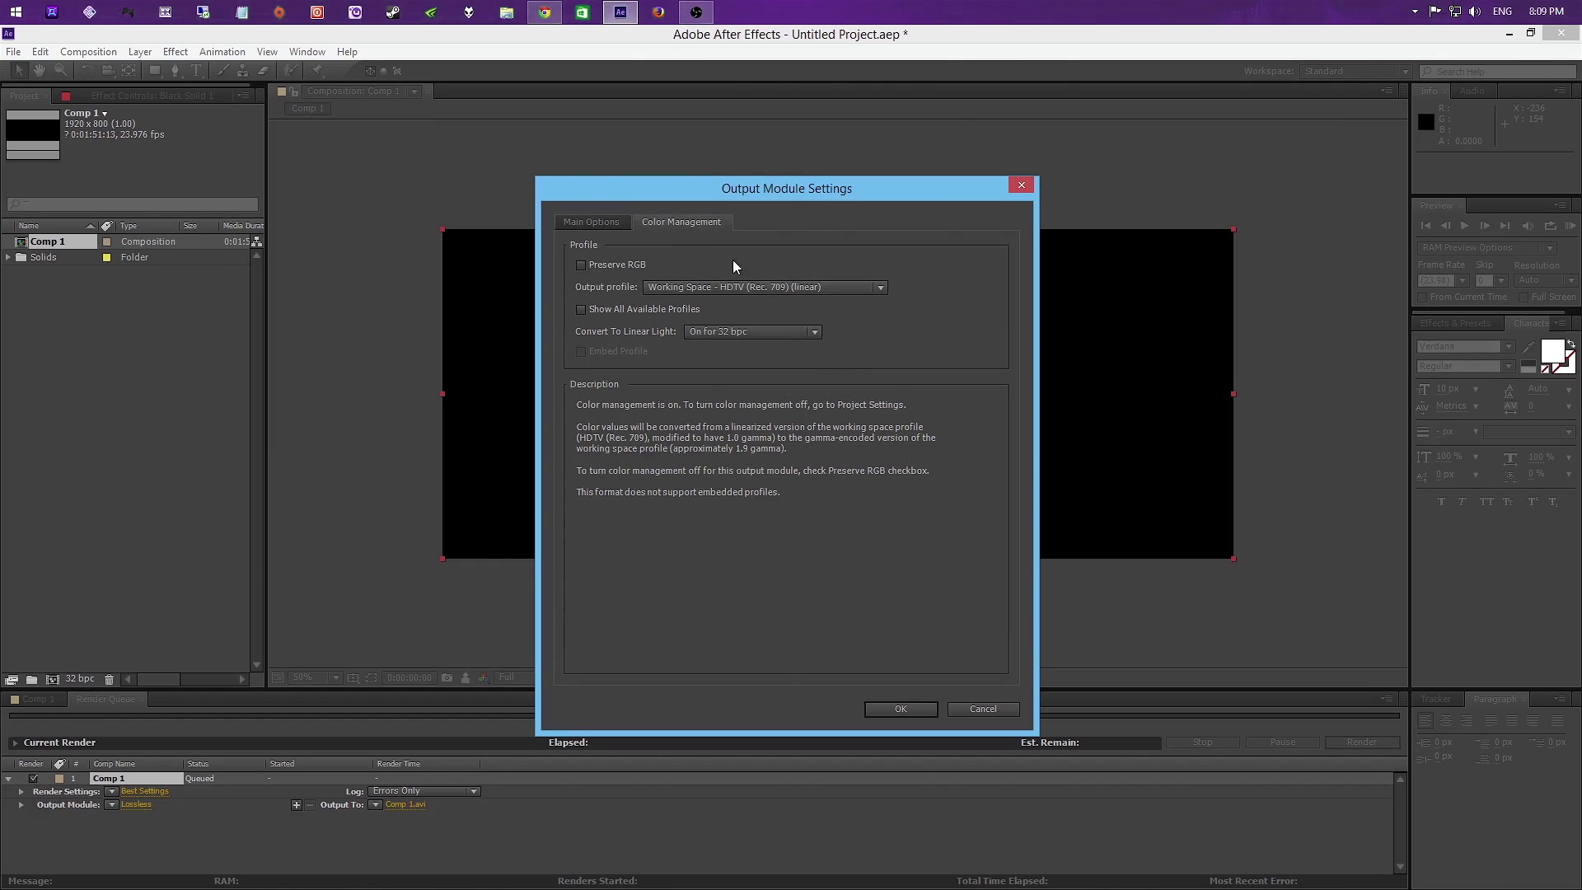
click(604, 224)
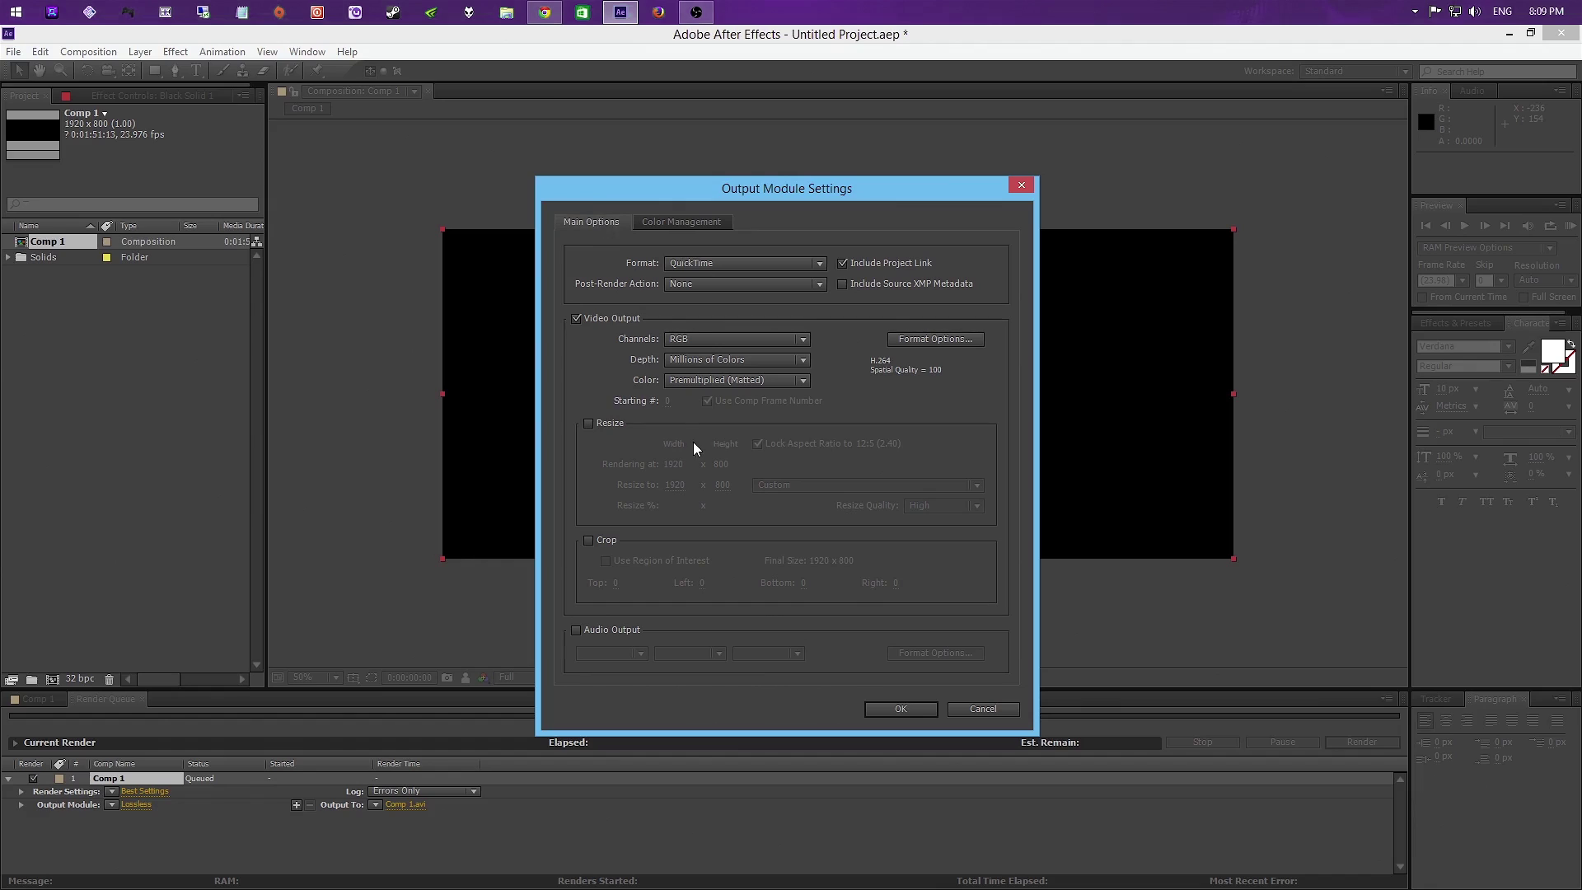
click(576, 630)
click(931, 652)
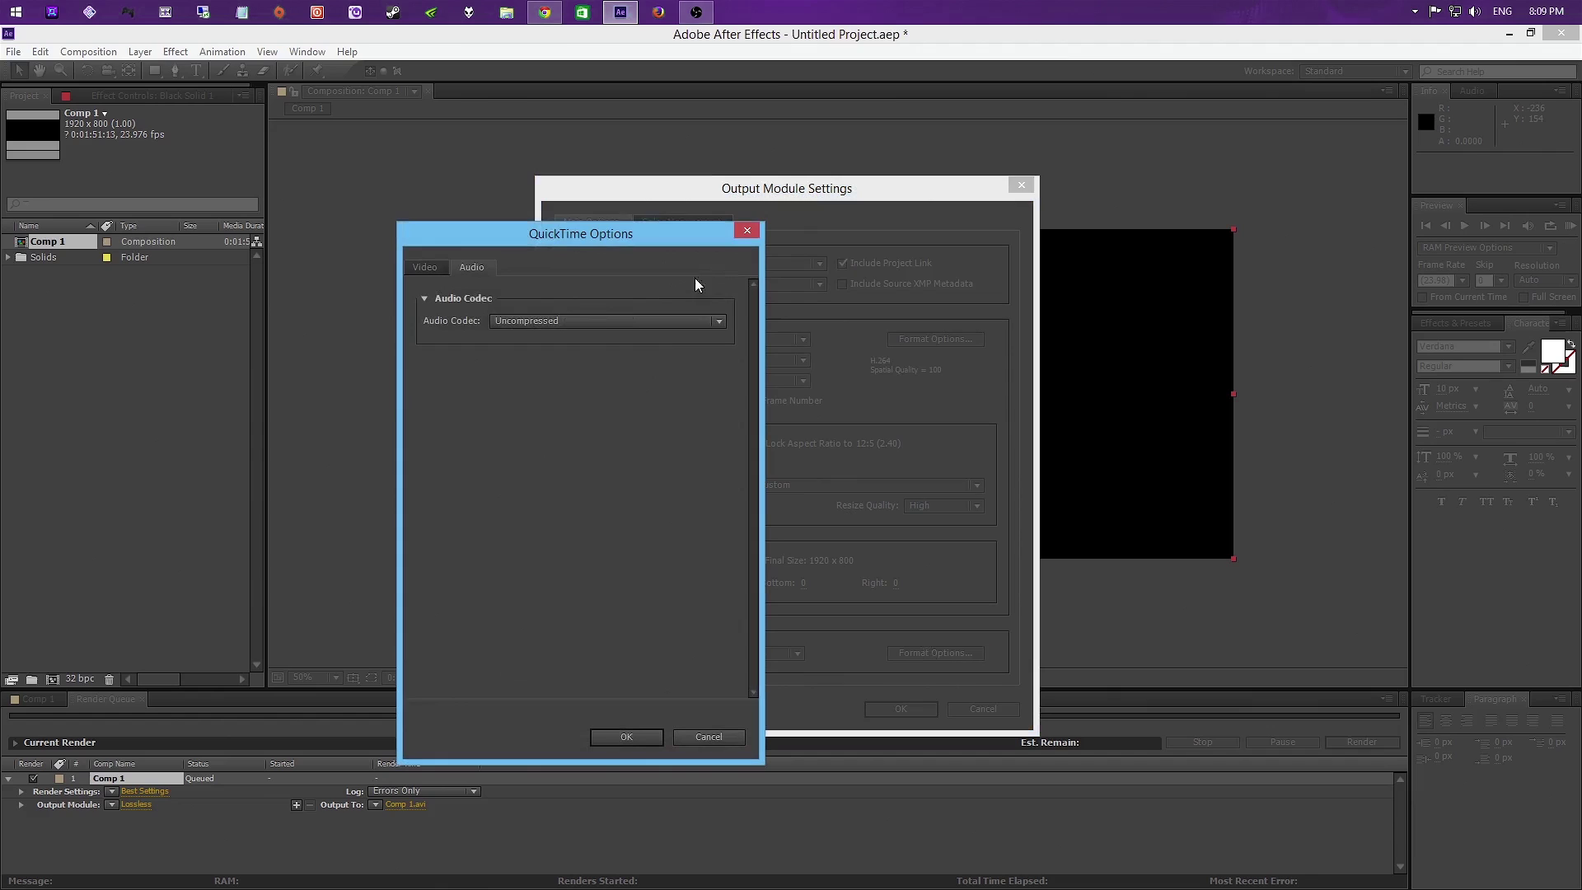
click(601, 320)
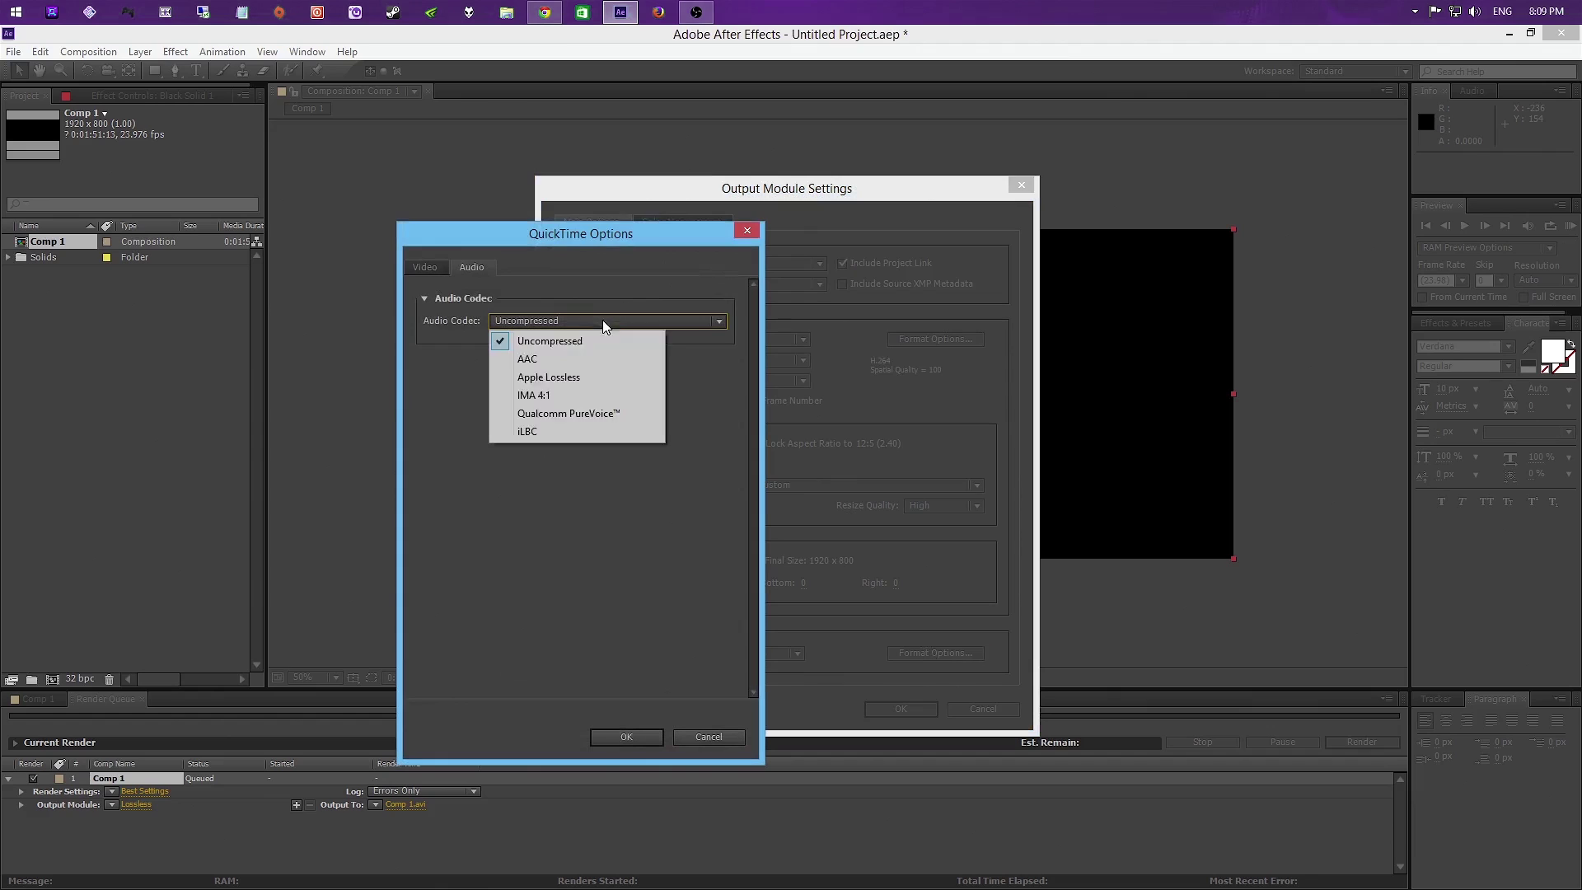
click(546, 341)
click(625, 737)
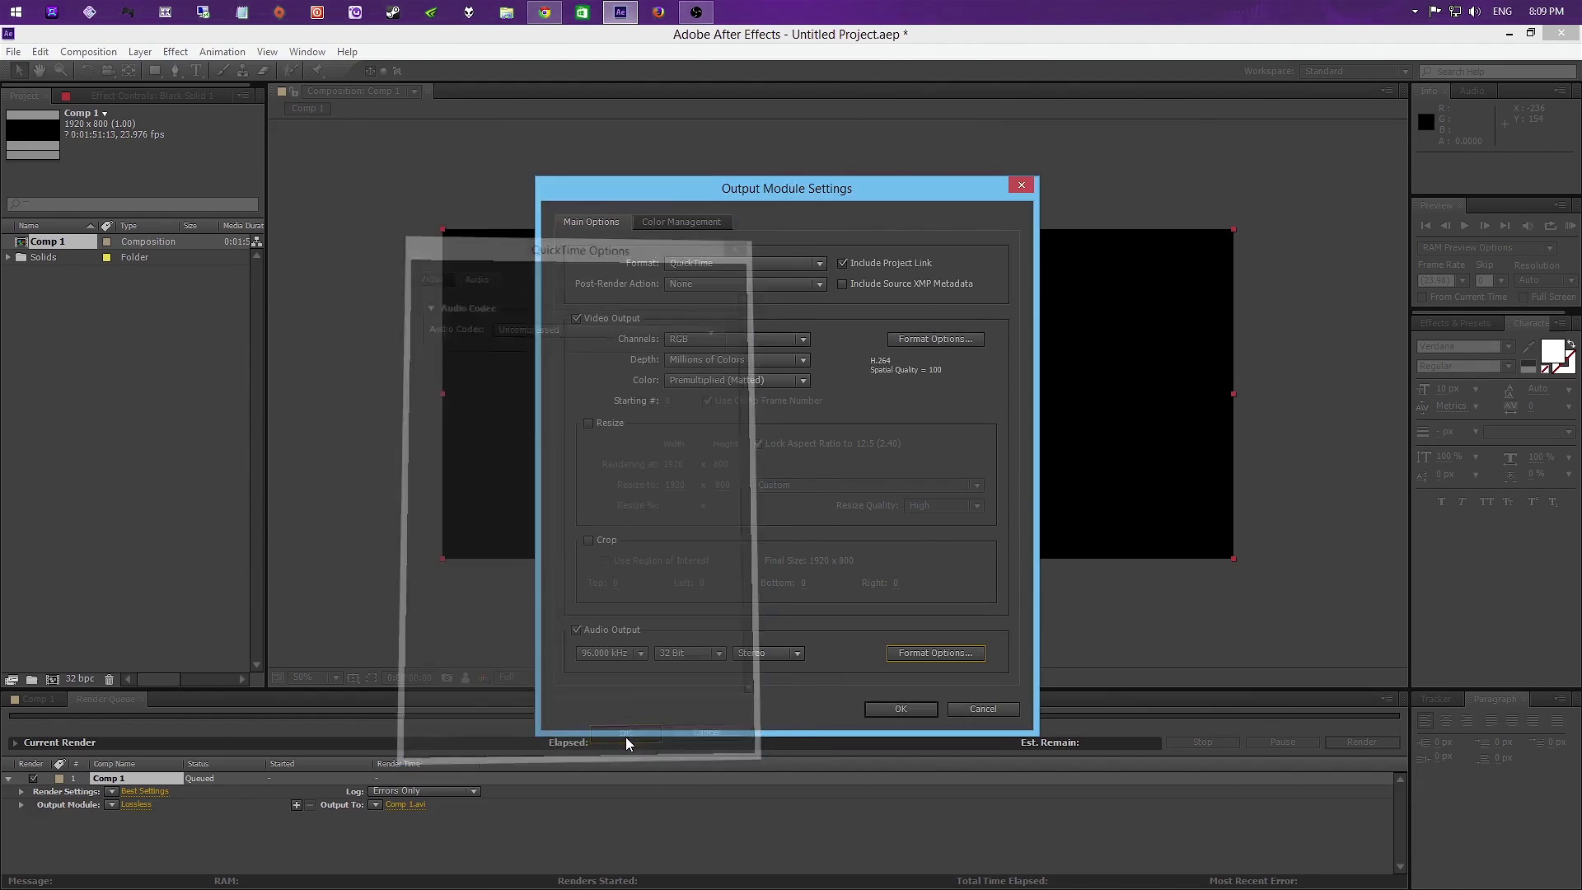
Step: Save the output movie to the Desktop as 'best tut ever, true story baezed on a fake one.mov'
click(884, 711)
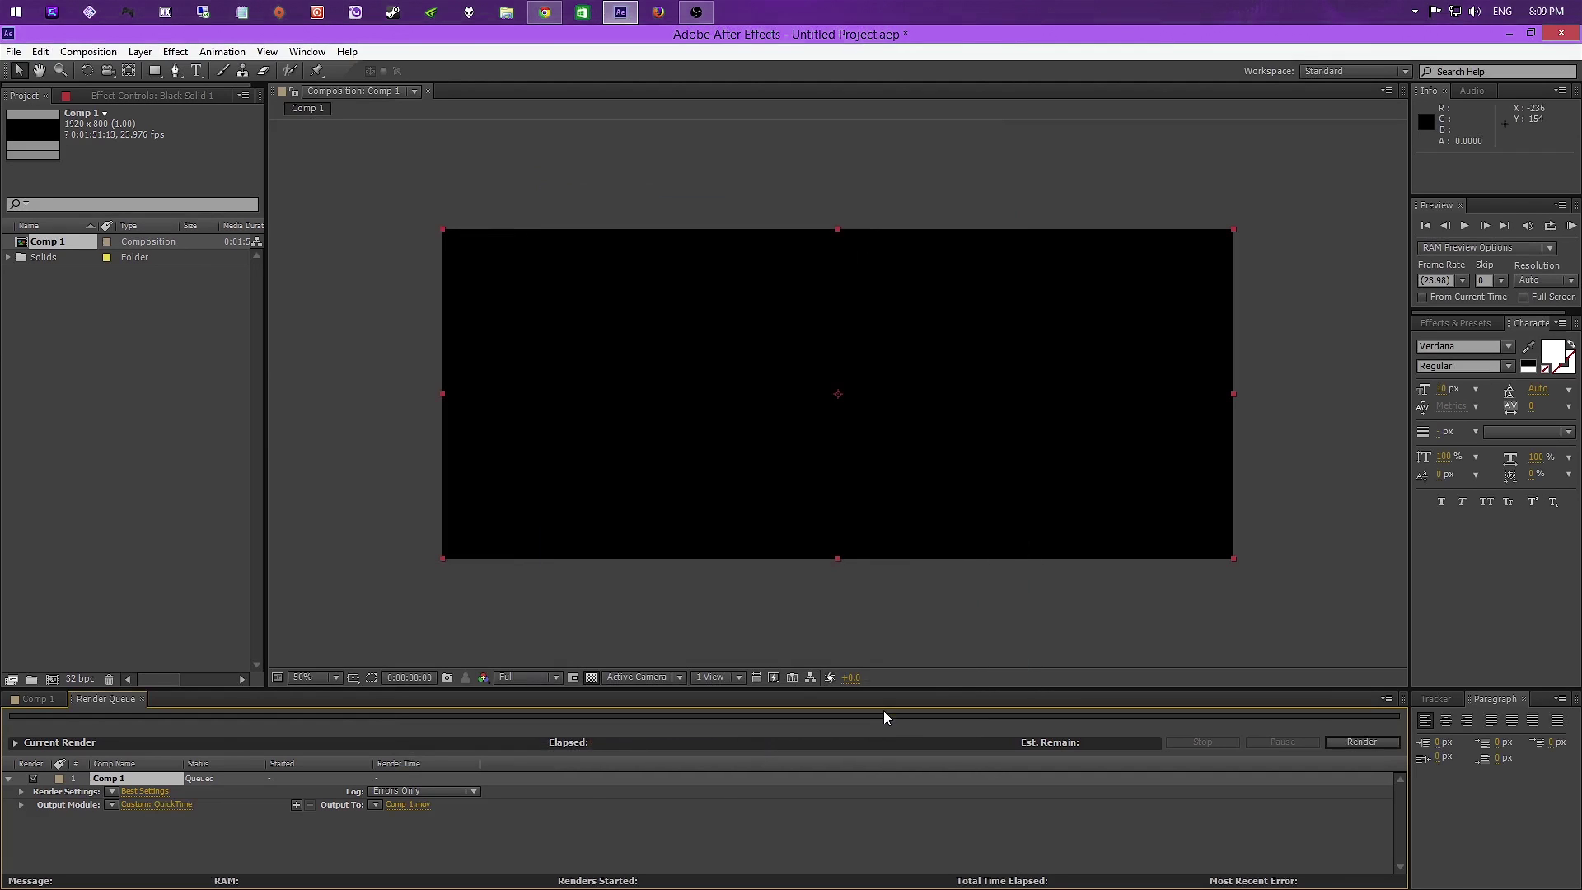
click(417, 805)
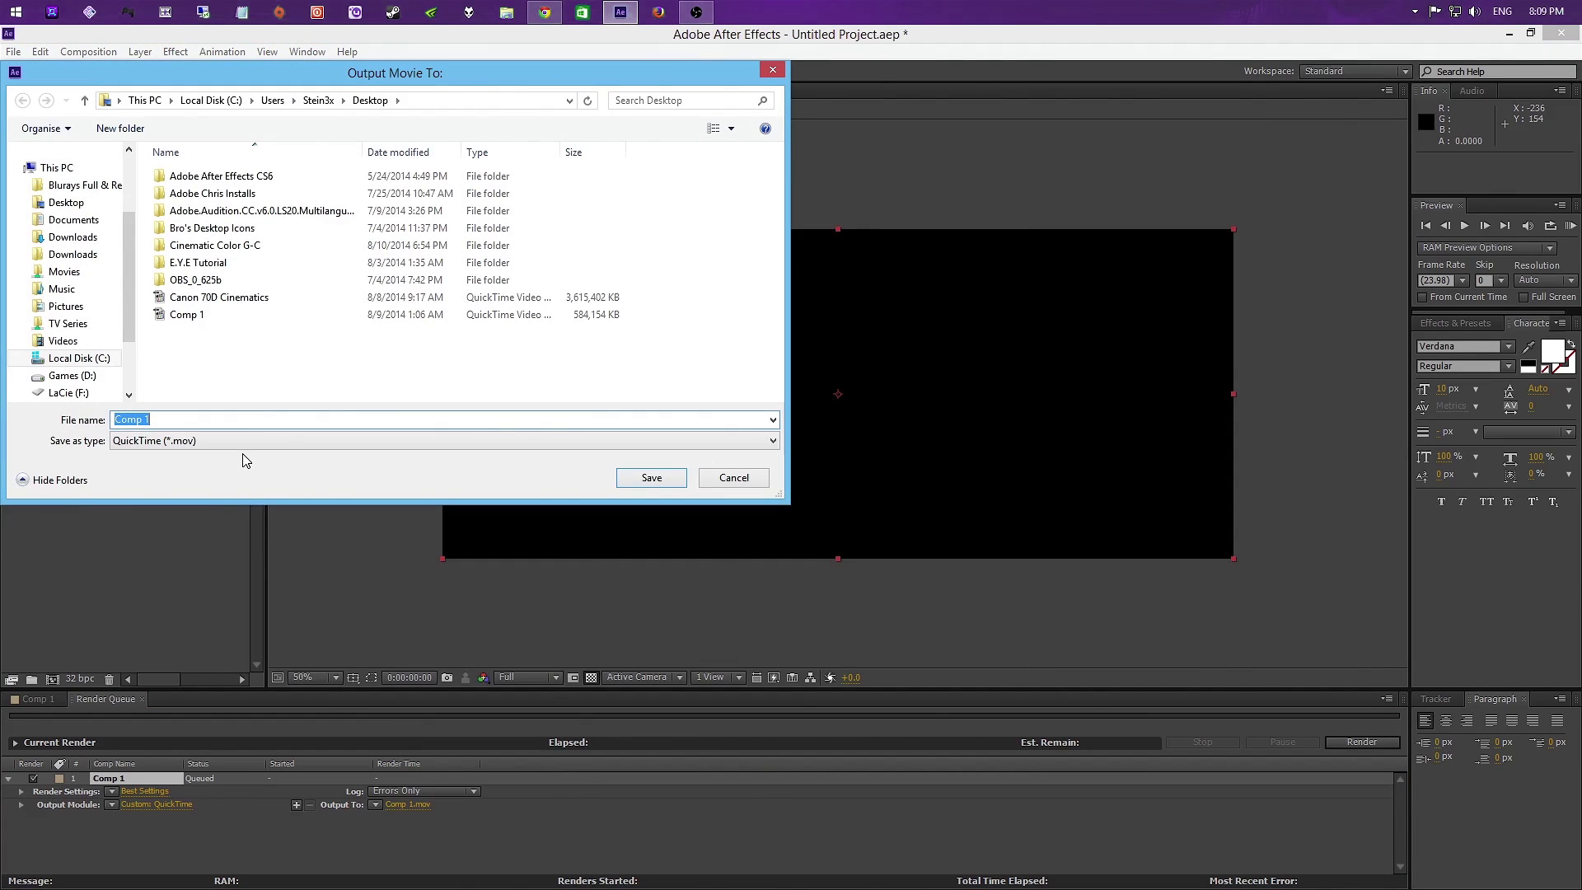
text(best tut ever, true story bas   ed on a fake one)
drag(216, 420, 253, 421)
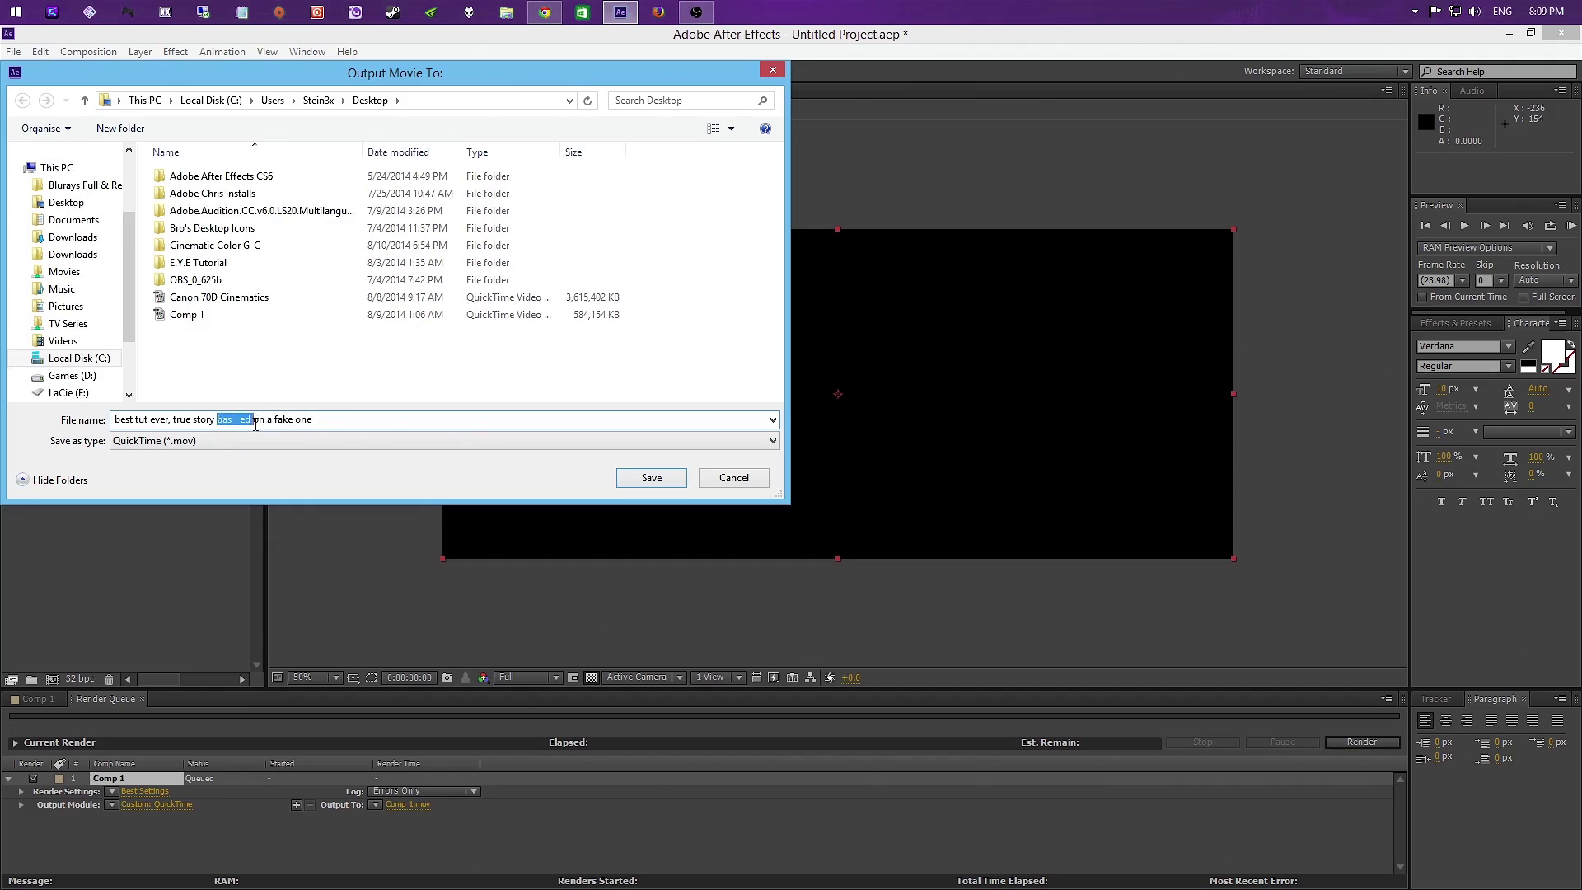
click(647, 480)
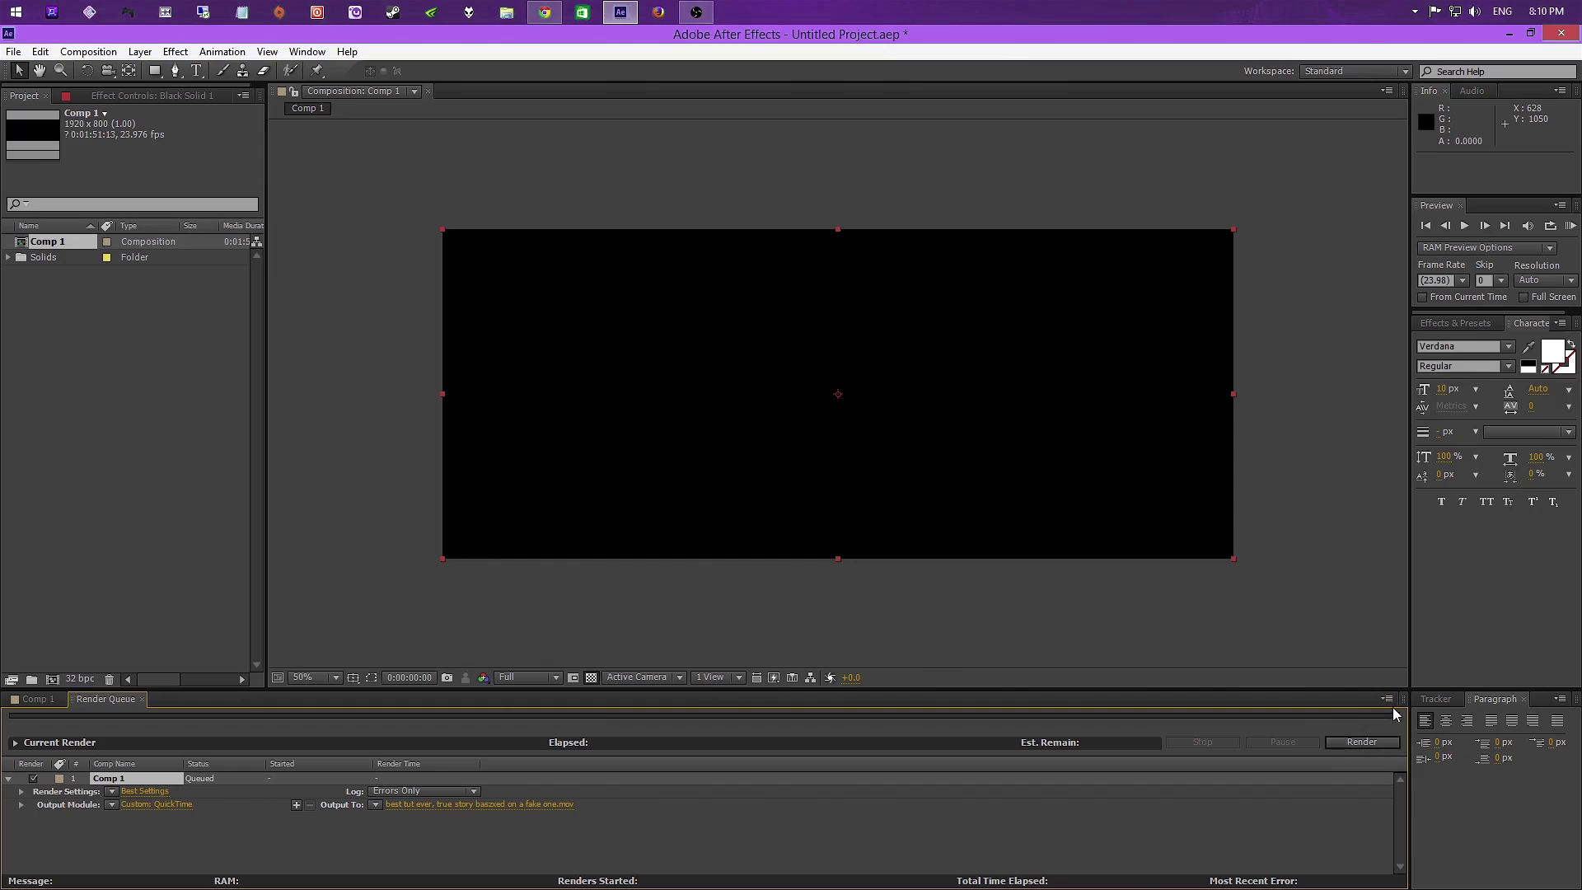
Step: Switch from the Render Queue back to the Comp 1 timeline tab
click(1266, 492)
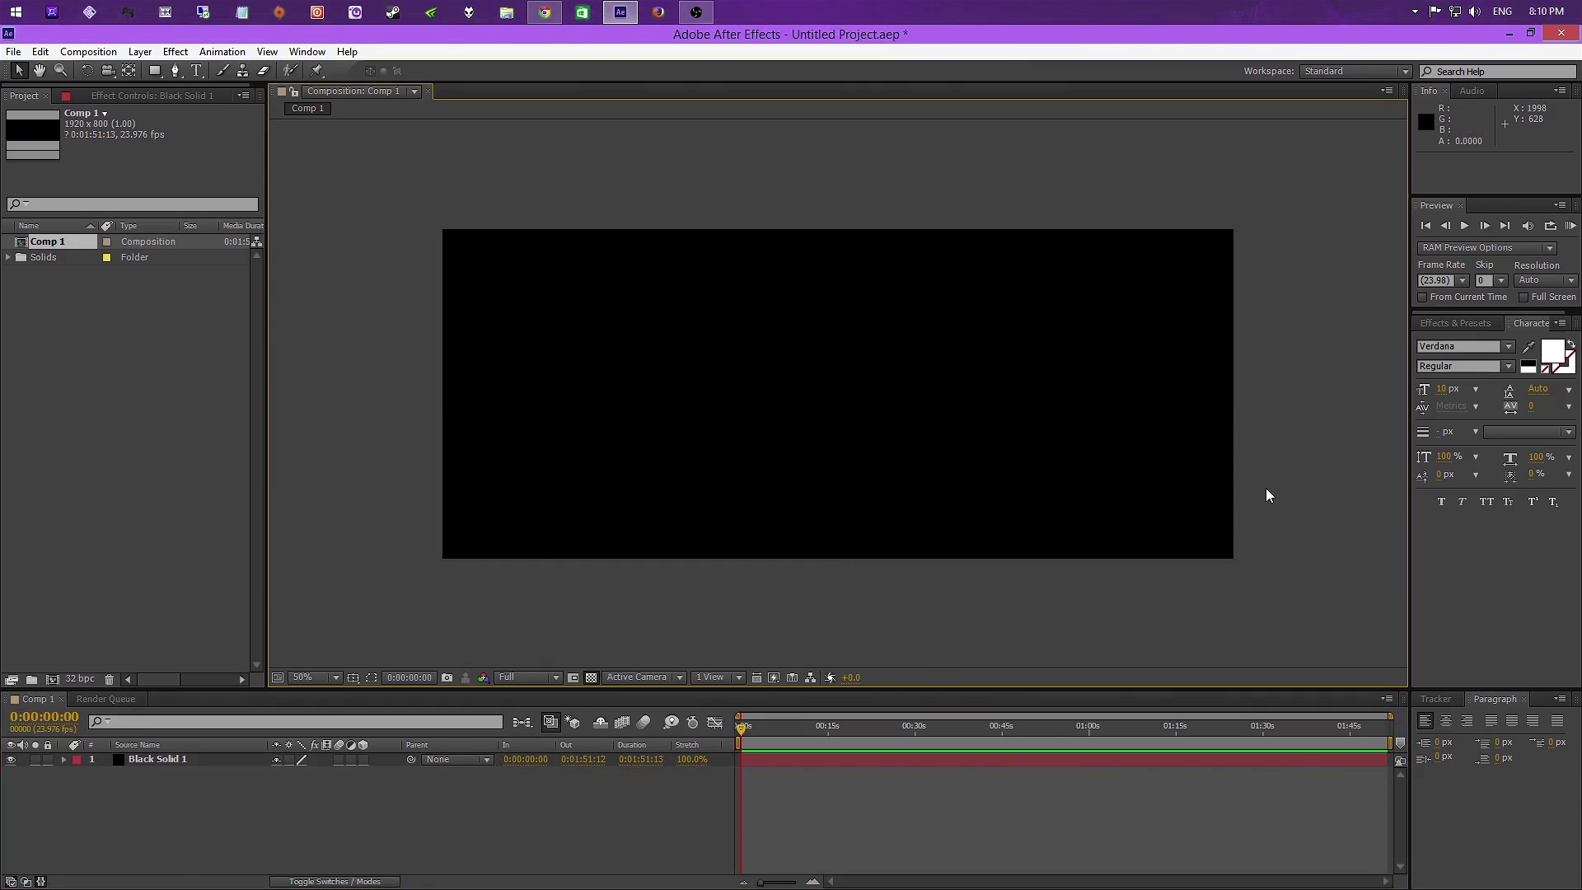